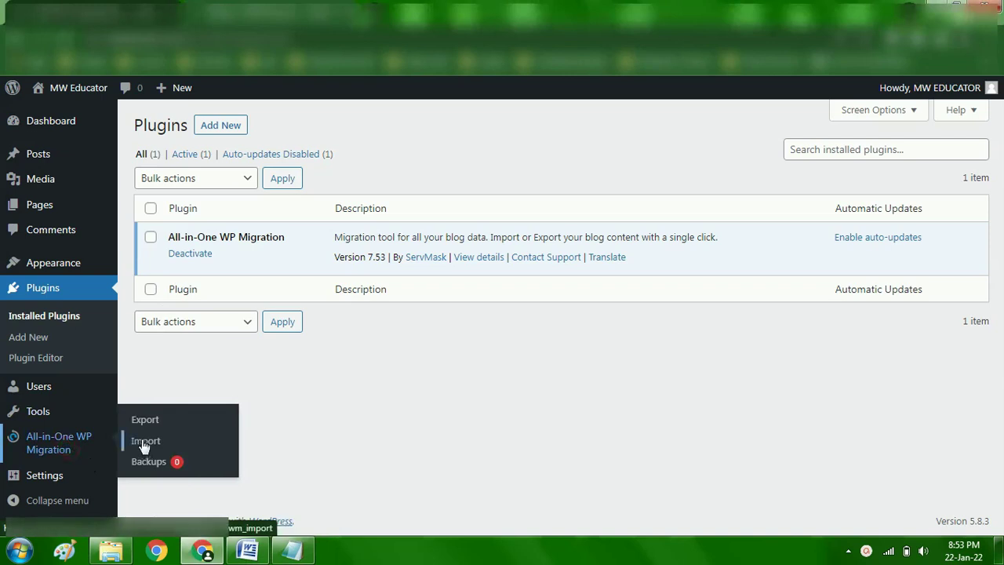
Step: Open the import page of the All-in-One WP Migration plugin
{"action": "left_click", "coordinate": [144, 443]}
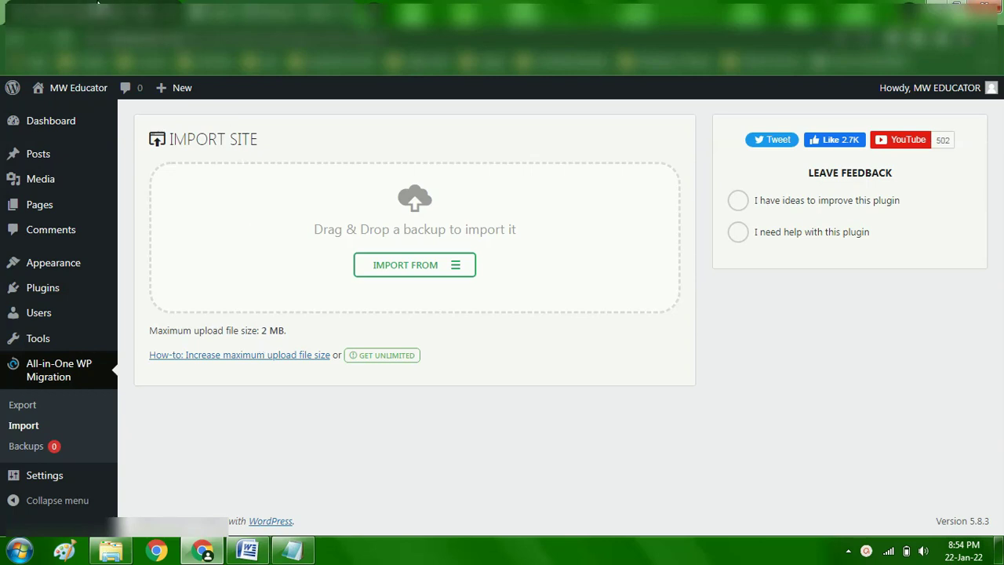
Step: Switch to CyberPanel and examine the basic PHP configuration, including the upload, post size and memory limits
{"action": "left_click", "coordinate": [98, 10]}
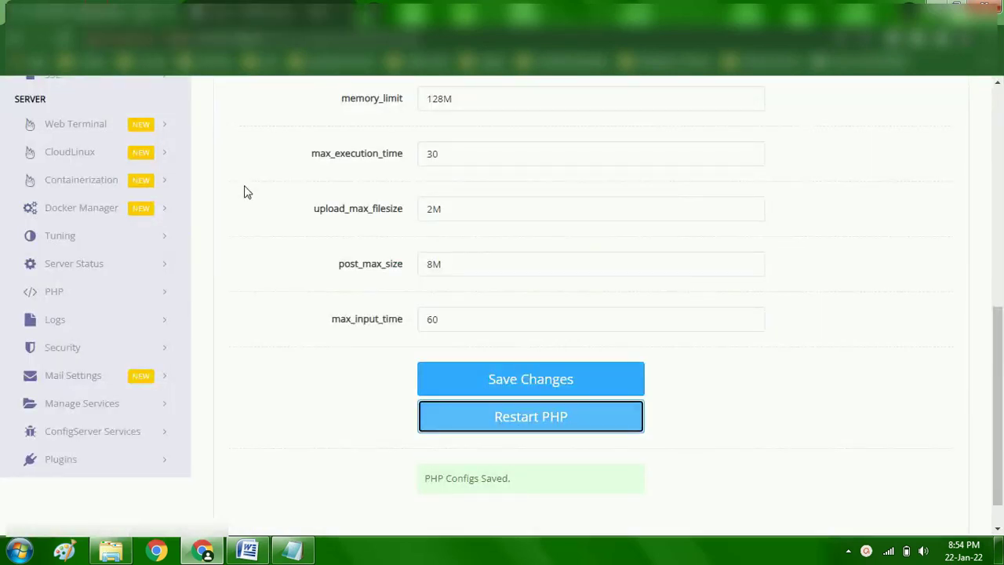
{"action": "scroll", "coordinate": [259, 213], "scroll_direction": "down", "scroll_amount": 1}
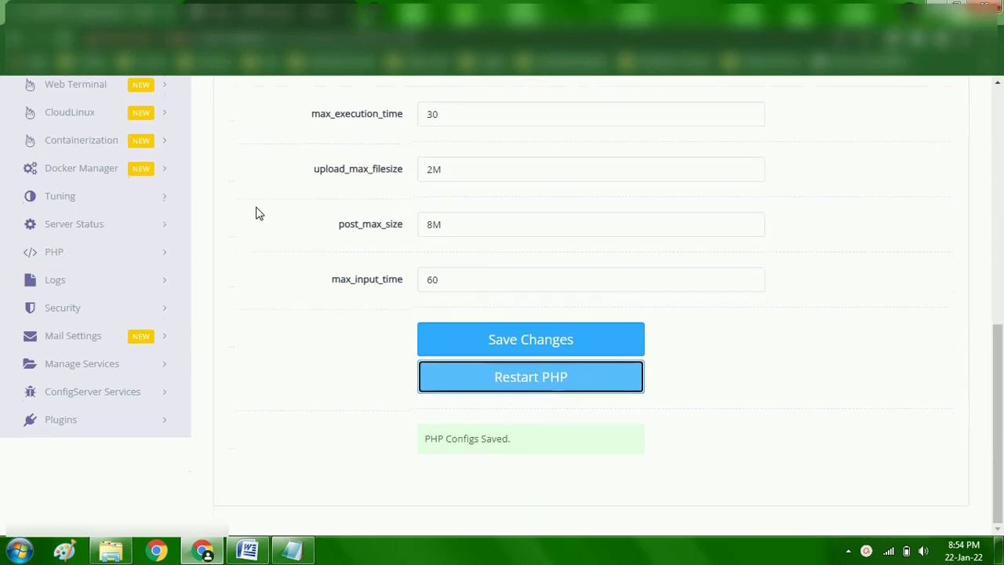
{"action": "scroll", "coordinate": [259, 213], "scroll_direction": "up", "scroll_amount": 3}
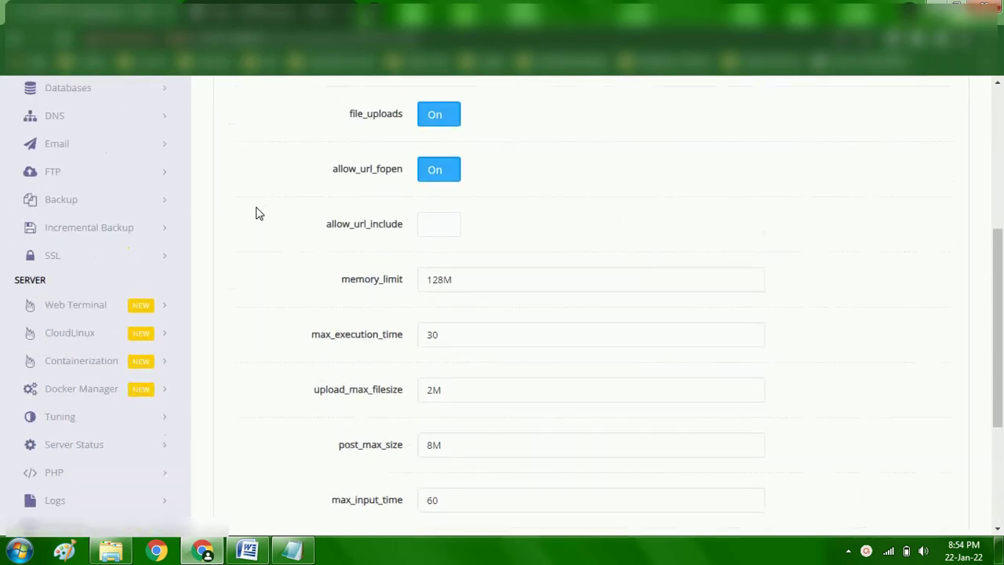
{"action": "scroll", "coordinate": [259, 214], "scroll_direction": "up", "scroll_amount": 2}
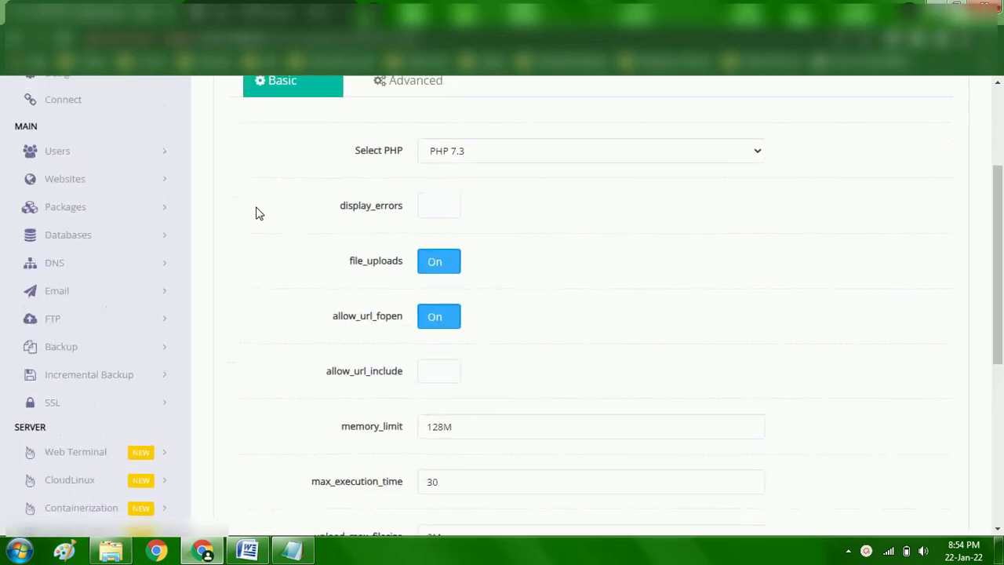
{"action": "scroll", "coordinate": [259, 213], "scroll_direction": "up", "scroll_amount": 2}
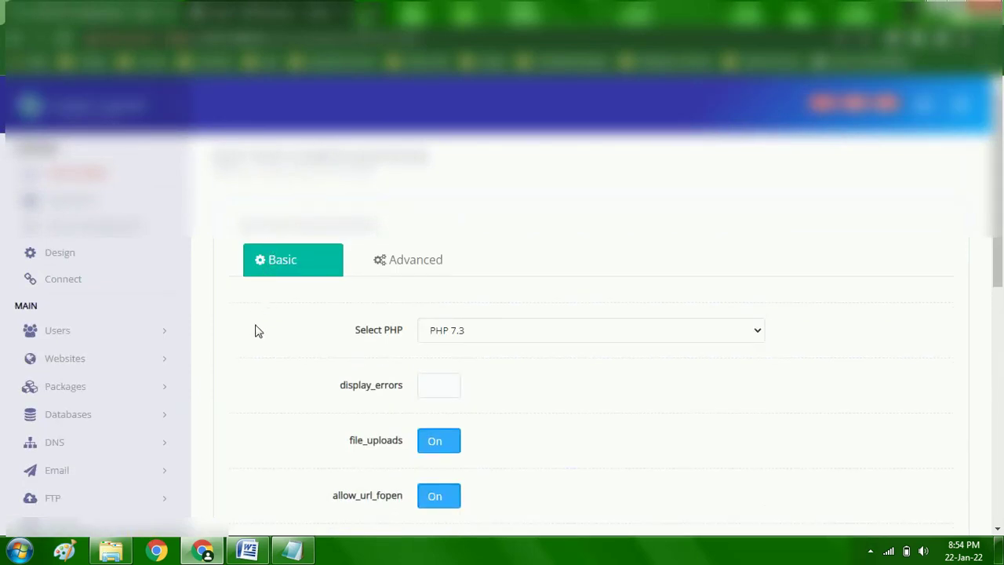
{"action": "scroll", "coordinate": [255, 331], "scroll_direction": "down", "scroll_amount": 2}
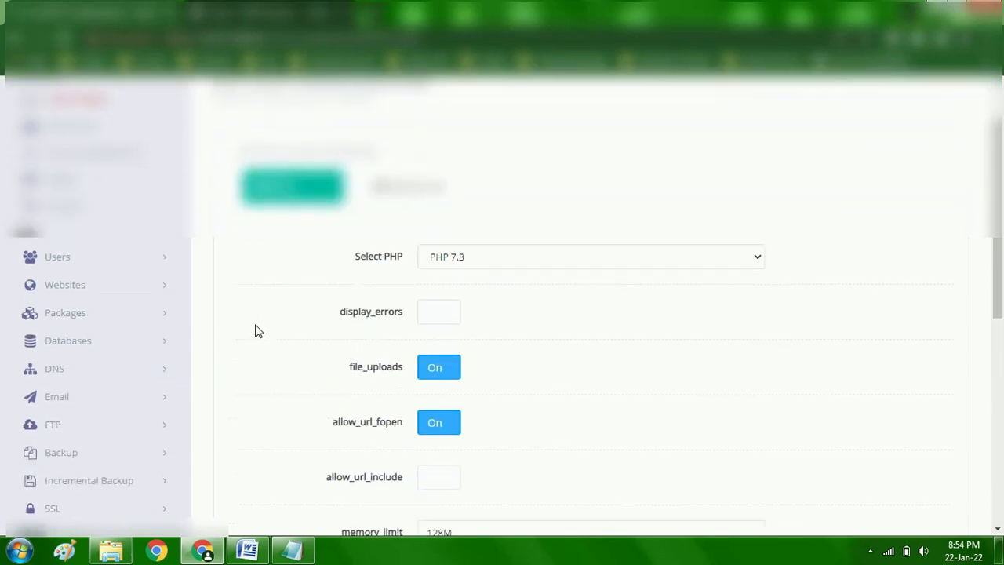
{"action": "scroll", "coordinate": [80, 382], "scroll_direction": "down", "scroll_amount": 1}
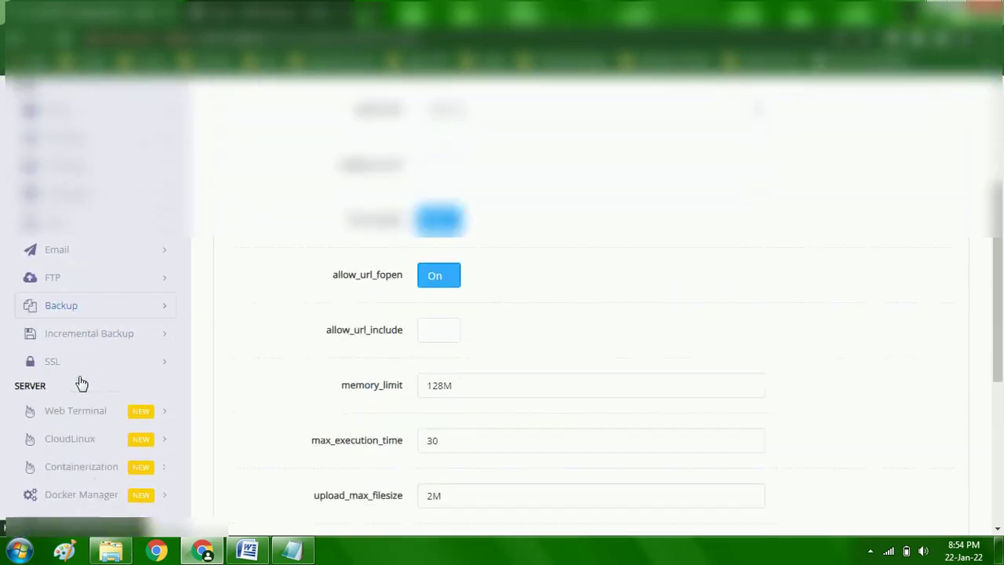
{"action": "scroll", "coordinate": [81, 382], "scroll_direction": "down", "scroll_amount": 2}
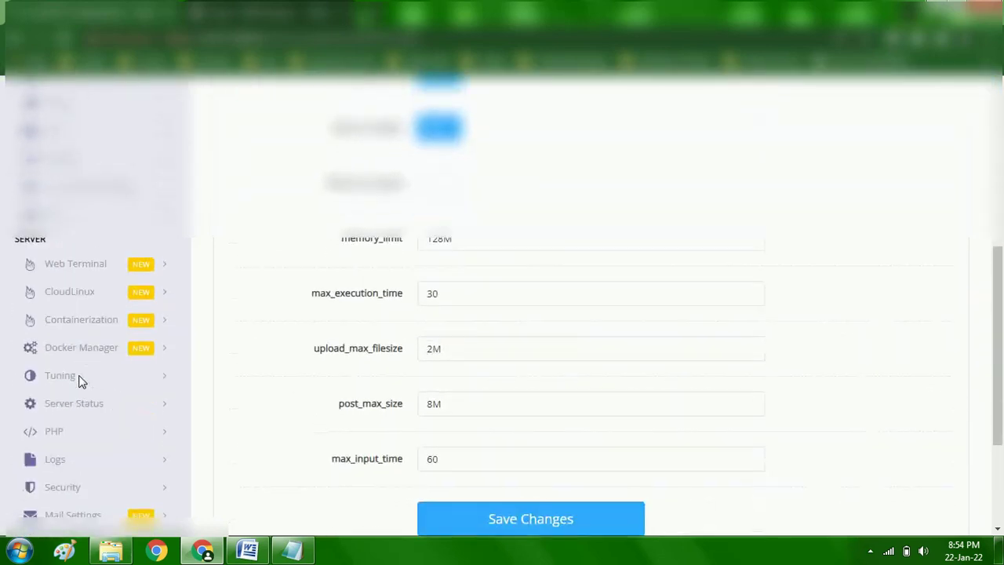
Step: Open Edit PHP Configs for the server and load the basic settings of PHP 7.3
{"action": "left_click", "coordinate": [100, 433]}
{"action": "scroll", "coordinate": [101, 439], "scroll_direction": "down", "scroll_amount": 1}
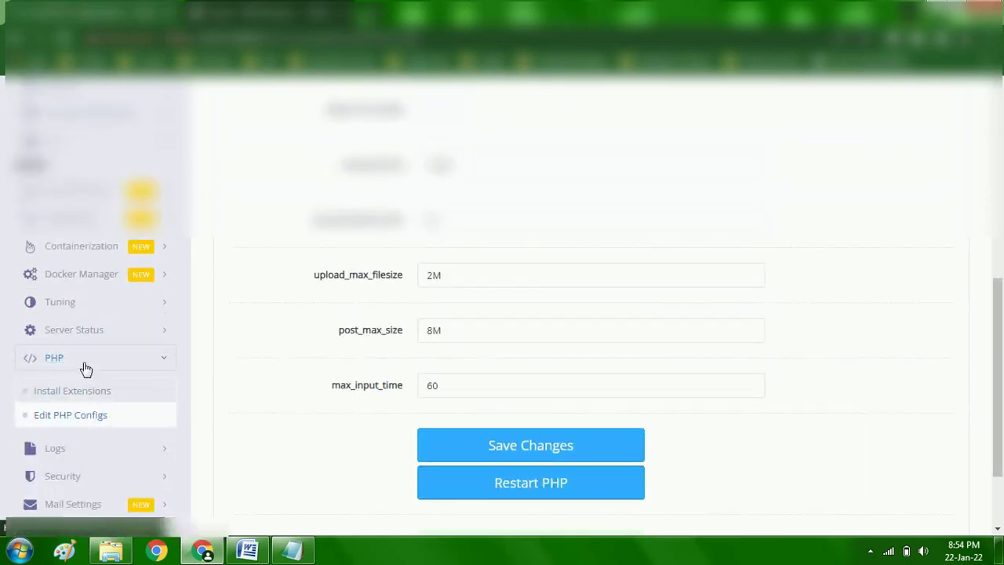
{"action": "left_click", "coordinate": [96, 420]}
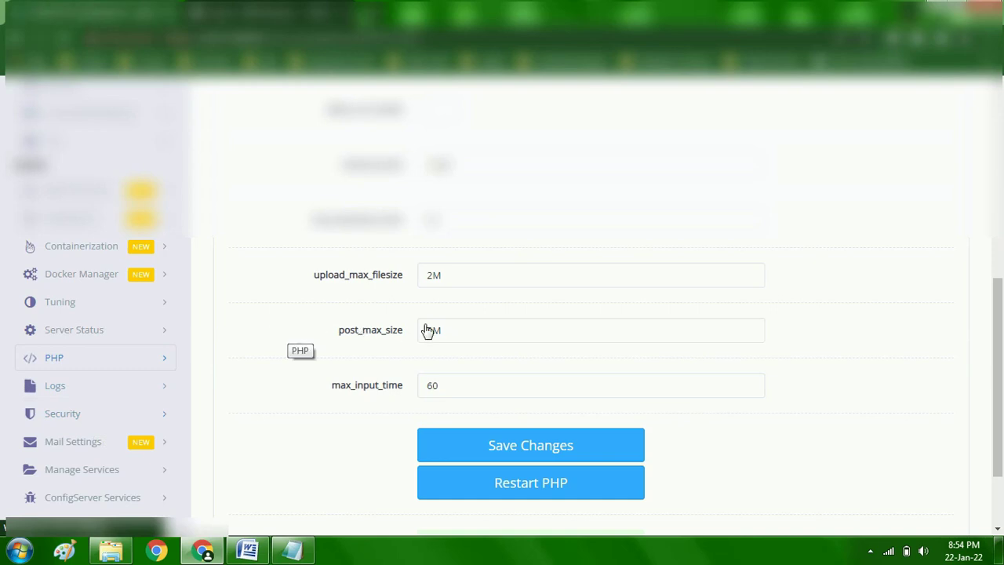
{"action": "left_click", "coordinate": [419, 451]}
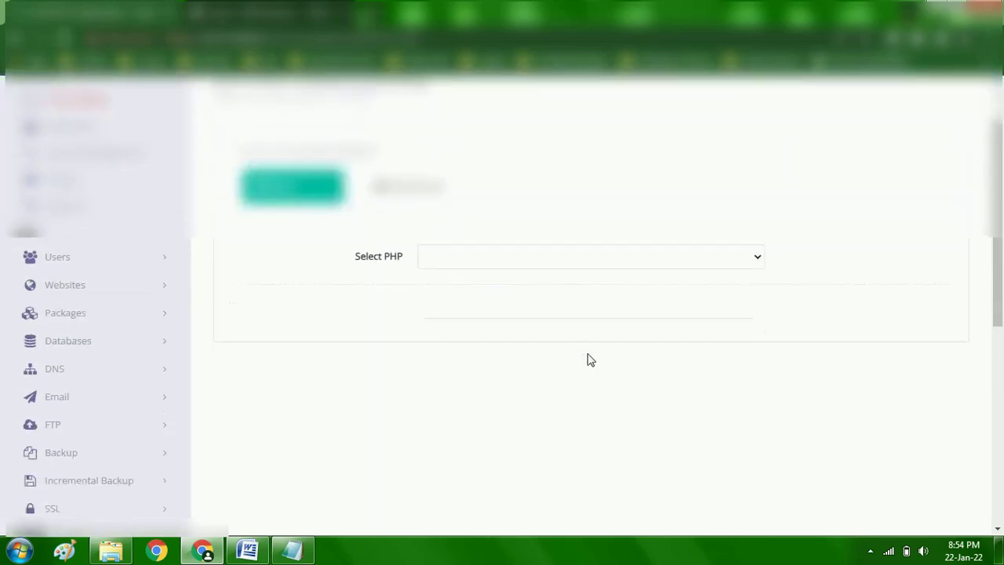
{"action": "left_click", "coordinate": [559, 256]}
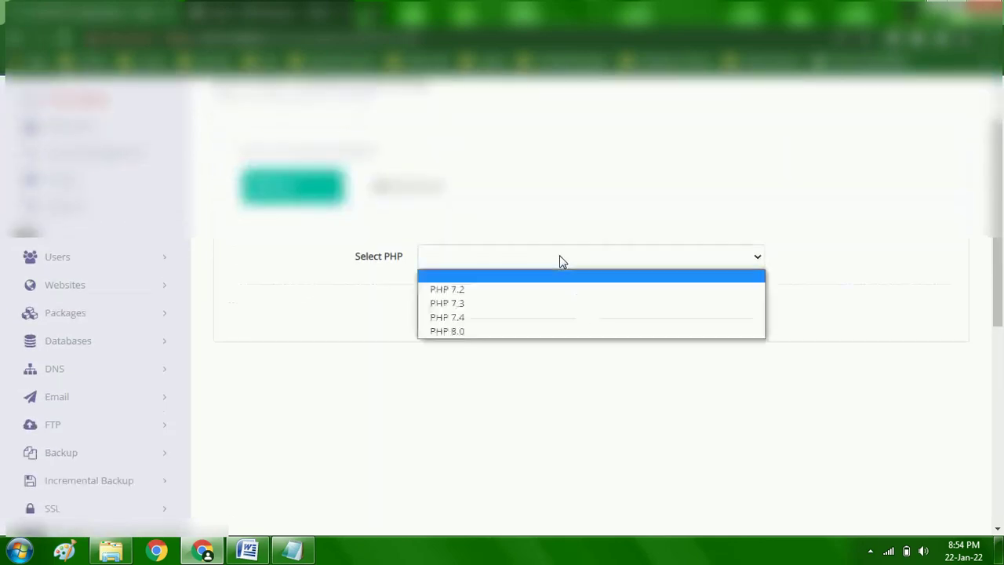
{"action": "left_click", "coordinate": [576, 305]}
Step: Set upload_max_filesize to 200M and post_max_size to 300M in the basic PHP settings
{"action": "scroll", "coordinate": [577, 306], "scroll_direction": "down", "scroll_amount": 1}
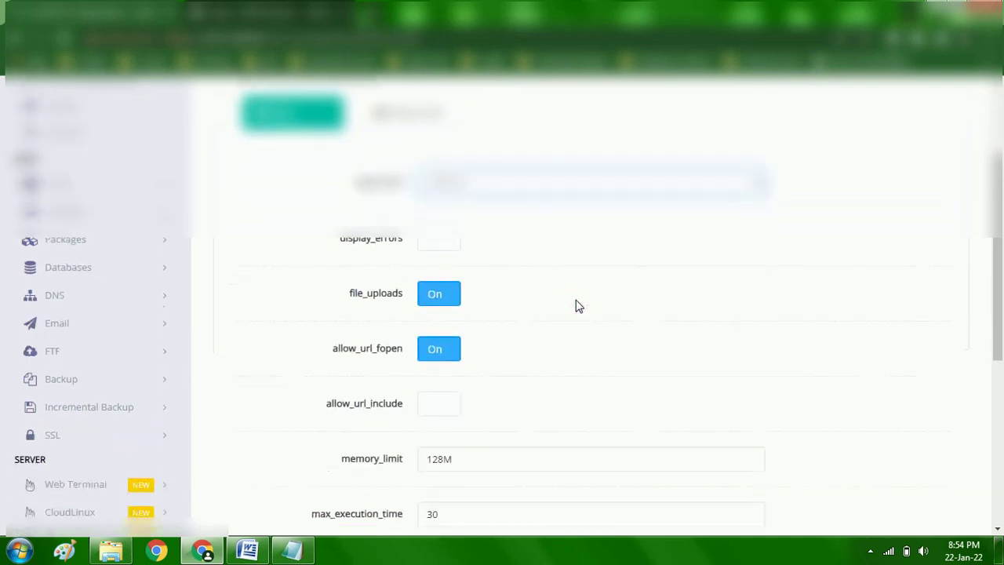
{"action": "scroll", "coordinate": [576, 305], "scroll_direction": "down", "scroll_amount": 3}
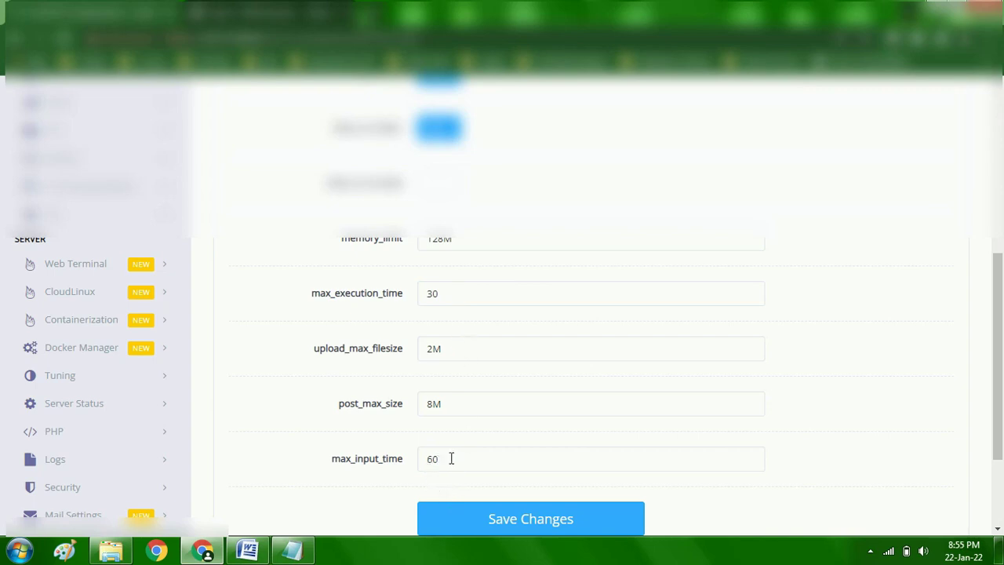
{"action": "left_click", "coordinate": [434, 349]}
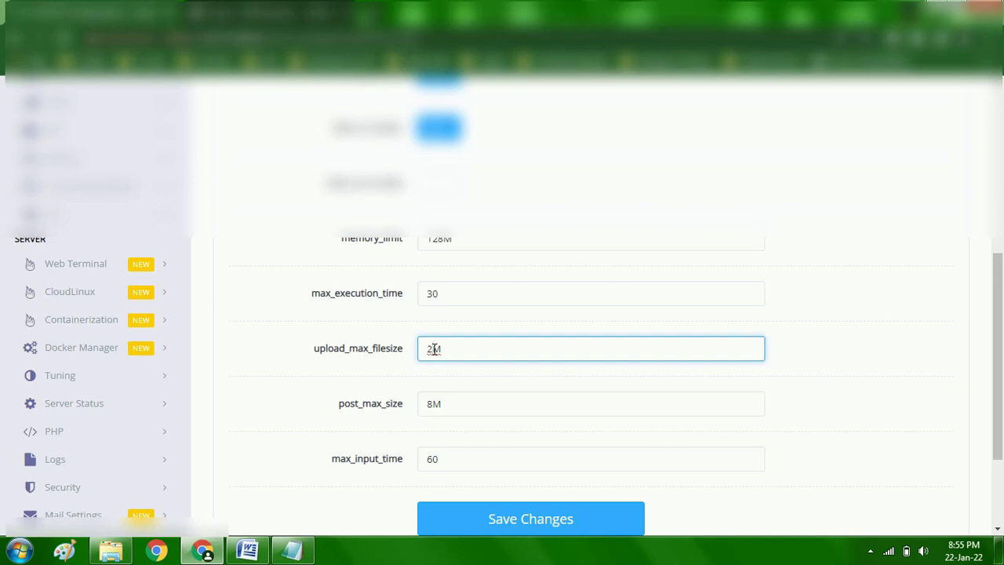
{"action": "type", "text": "00"}
{"action": "left_click", "coordinate": [436, 403]}
{"action": "key", "text": "BackSpace"}
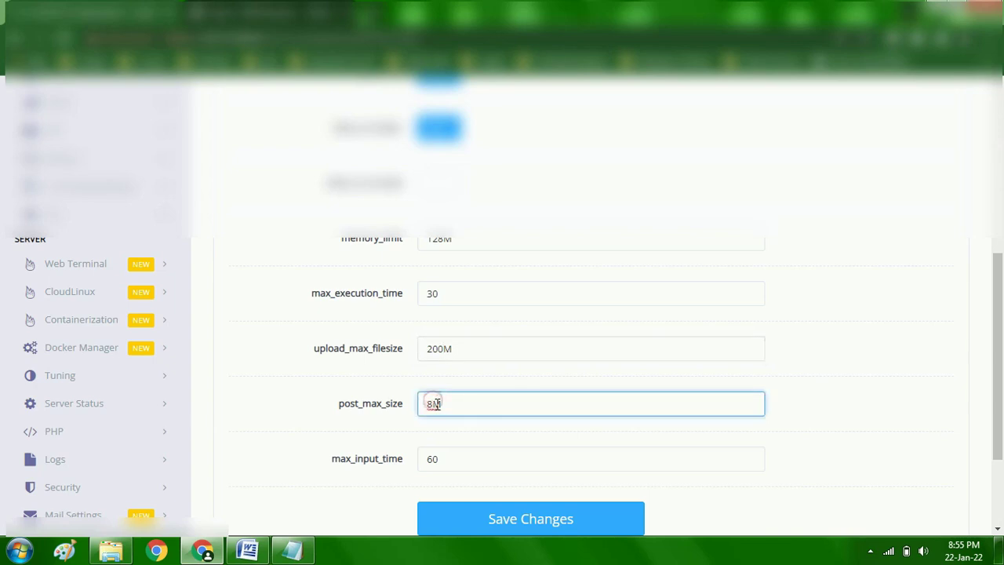
{"action": "type", "text": "300"}
Step: Save the changed PHP configuration and restart PHP
{"action": "left_click", "coordinate": [510, 519]}
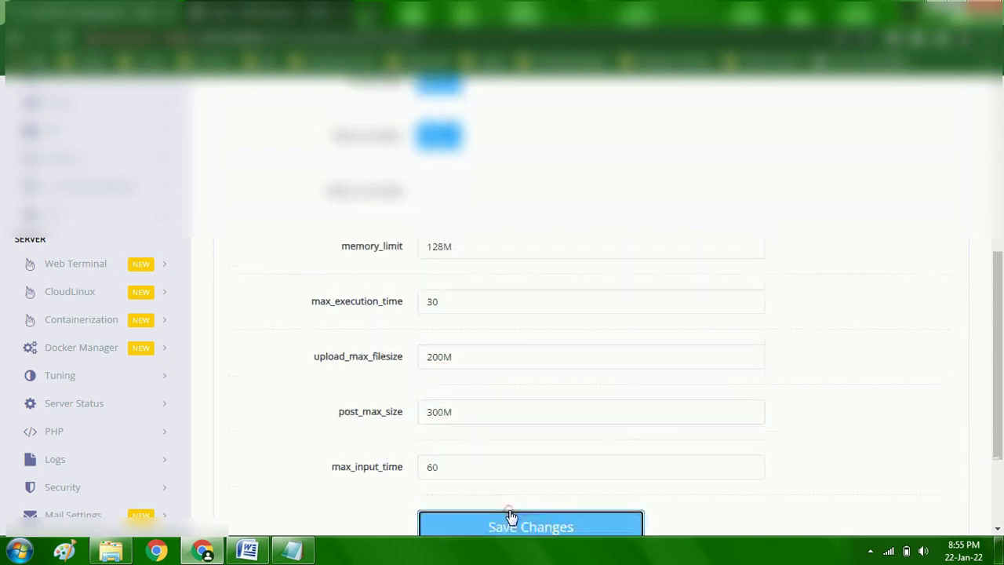
{"action": "scroll", "coordinate": [594, 479], "scroll_direction": "down", "scroll_amount": 2}
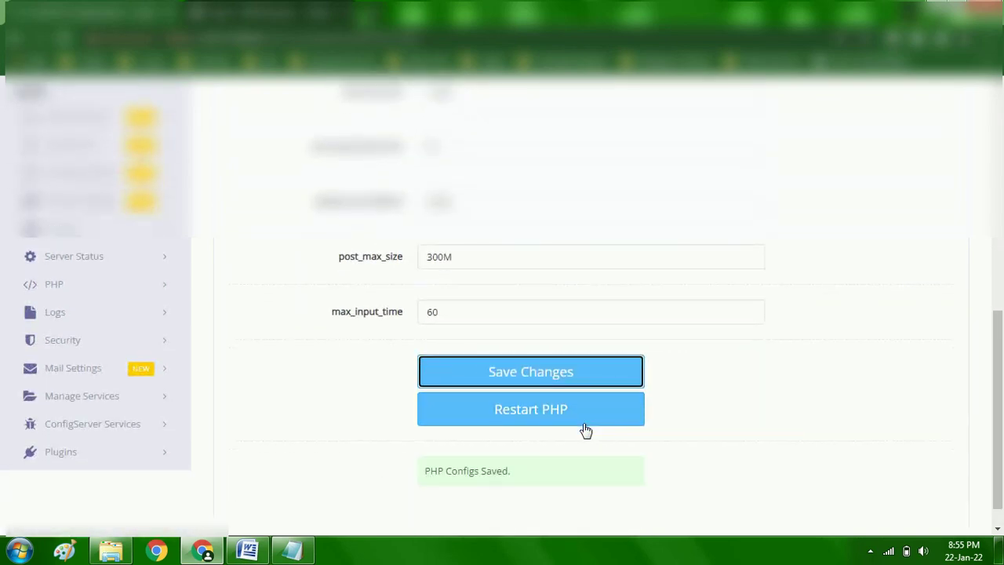
{"action": "left_click", "coordinate": [568, 414]}
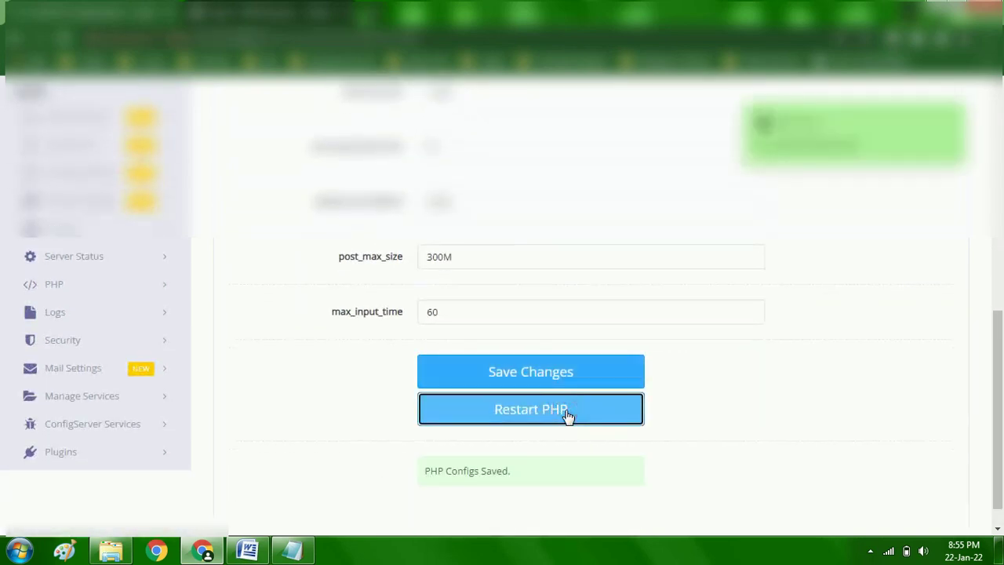
Step: Return to the WordPress import page and reload it to check the maximum upload file size
{"action": "left_click", "coordinate": [287, 12]}
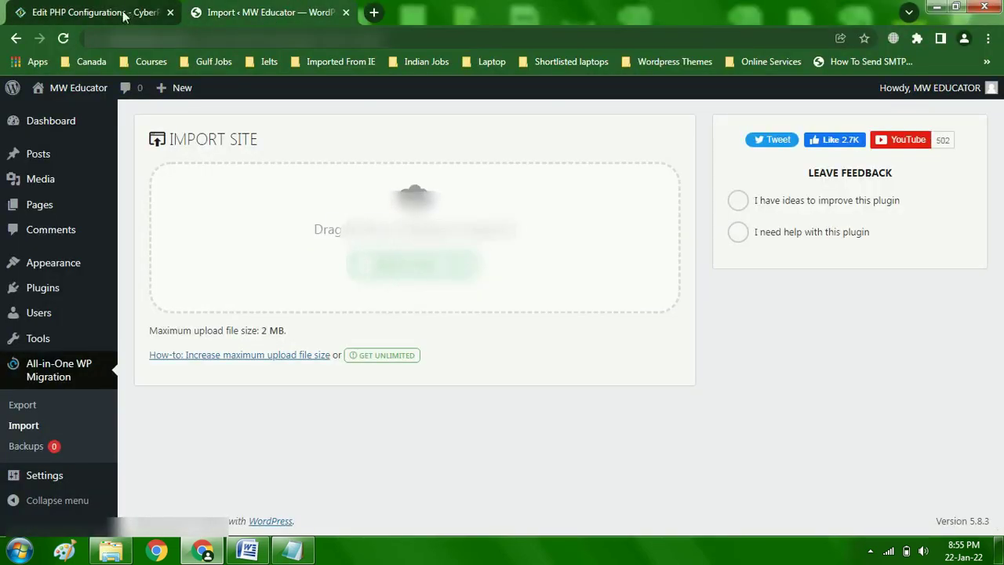
{"action": "left_click", "coordinate": [63, 38]}
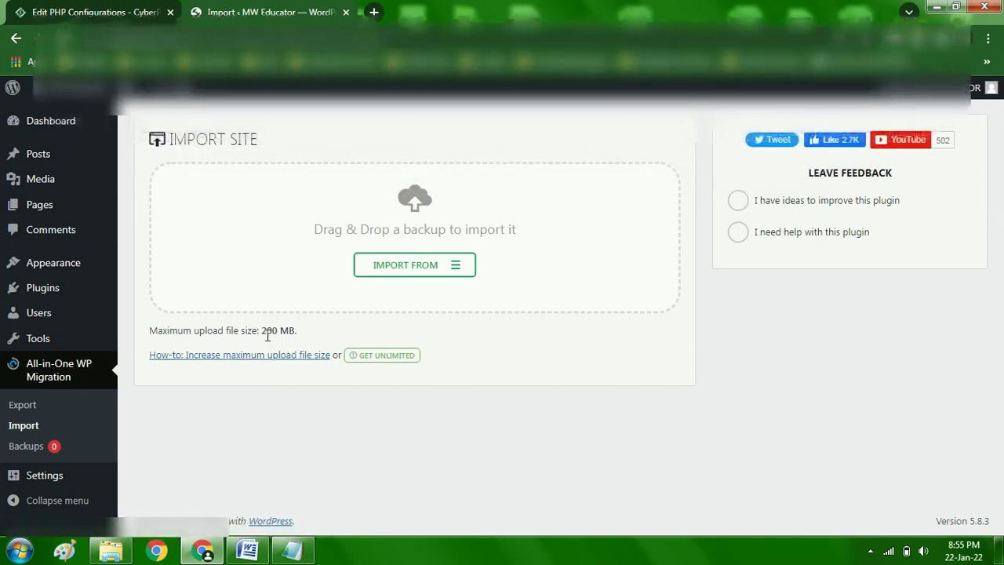
Step: Try to import the backup file "wordpress backup.wpress" from the computer, and stop the import
{"action": "left_click", "coordinate": [416, 271]}
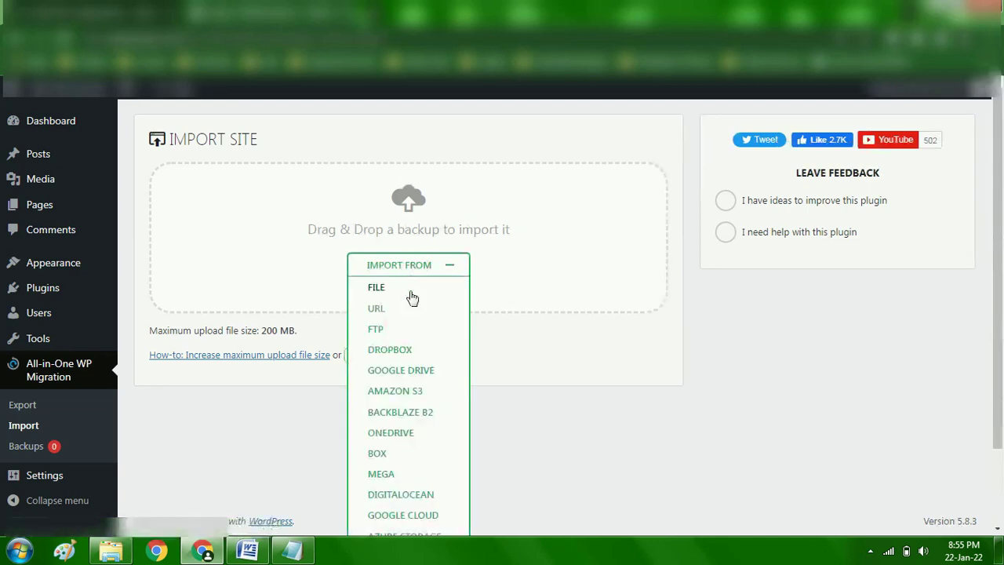
{"action": "left_click", "coordinate": [407, 290]}
{"action": "type", "text": "word"}
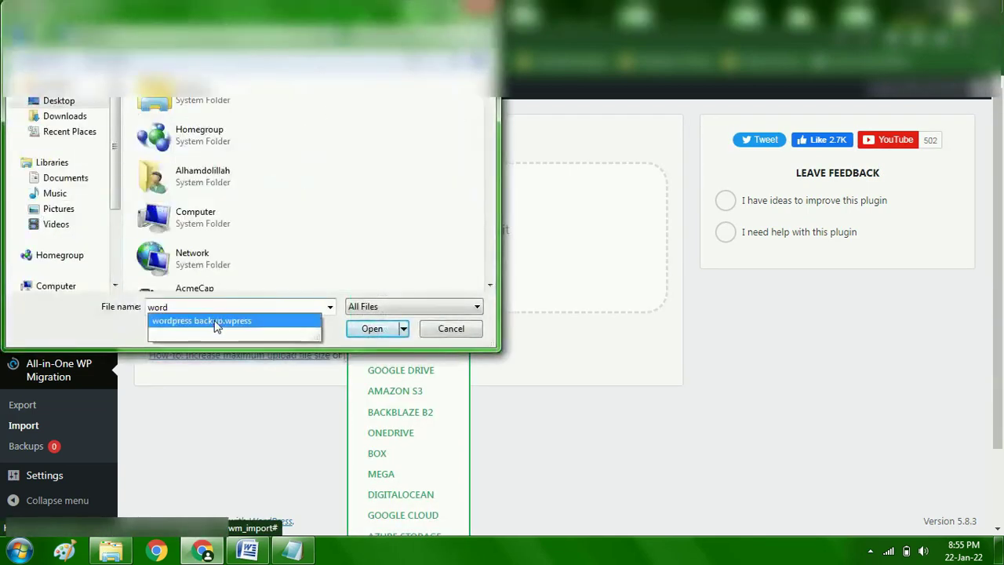
{"action": "left_click", "coordinate": [217, 327]}
{"action": "left_click", "coordinate": [376, 327]}
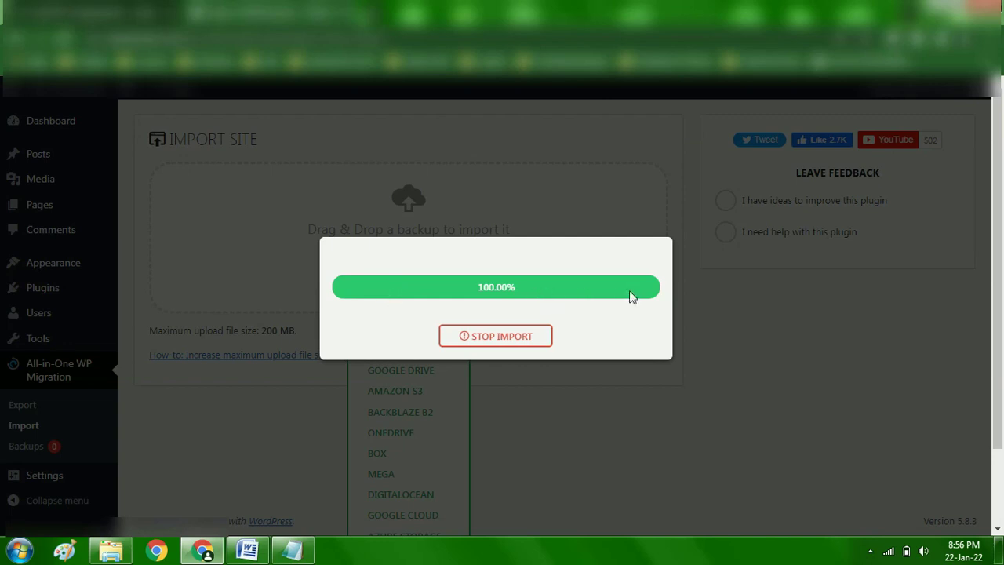
{"action": "left_click", "coordinate": [521, 339]}
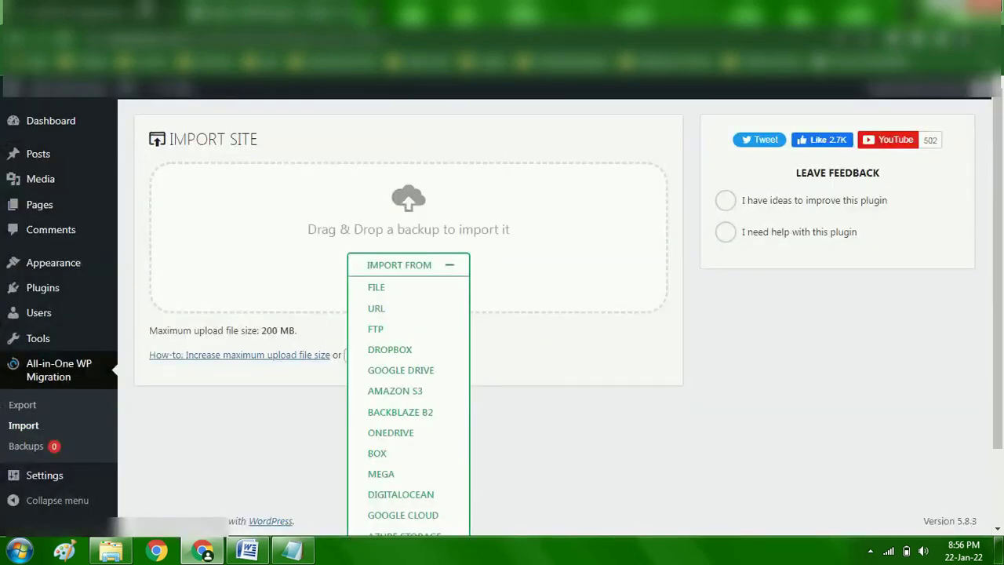
Step: Switch back to CyberPanel and open the website's File Manager
{"action": "left_click", "coordinate": [62, 34]}
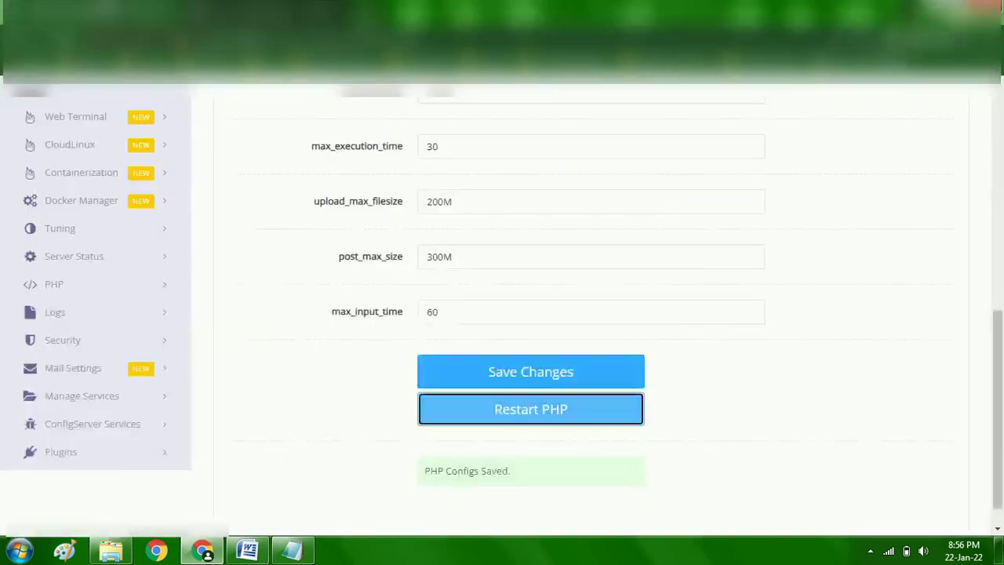
{"action": "scroll", "coordinate": [372, 298], "scroll_direction": "down", "scroll_amount": 1}
{"action": "scroll", "coordinate": [372, 298], "scroll_direction": "up", "scroll_amount": 3}
{"action": "scroll", "coordinate": [368, 297], "scroll_direction": "down", "scroll_amount": 2}
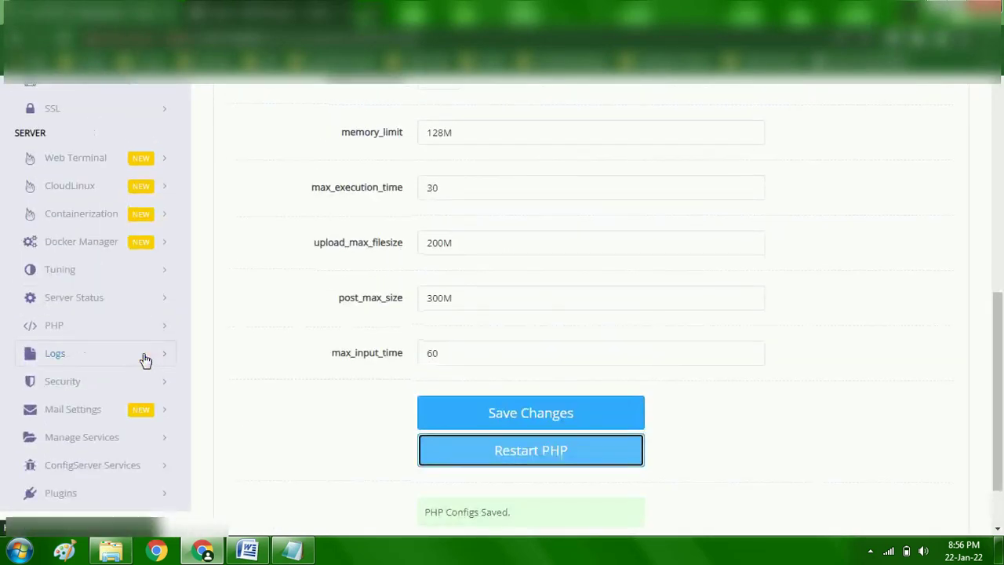
{"action": "scroll", "coordinate": [145, 360], "scroll_direction": "up", "scroll_amount": 2}
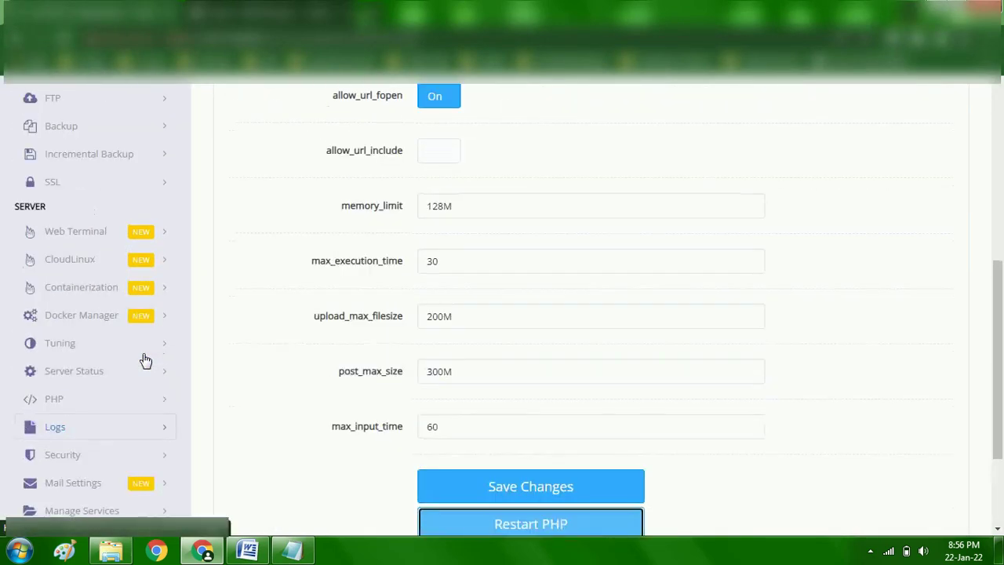
{"action": "scroll", "coordinate": [145, 360], "scroll_direction": "up", "scroll_amount": 2}
{"action": "scroll", "coordinate": [154, 368], "scroll_direction": "down", "scroll_amount": 3}
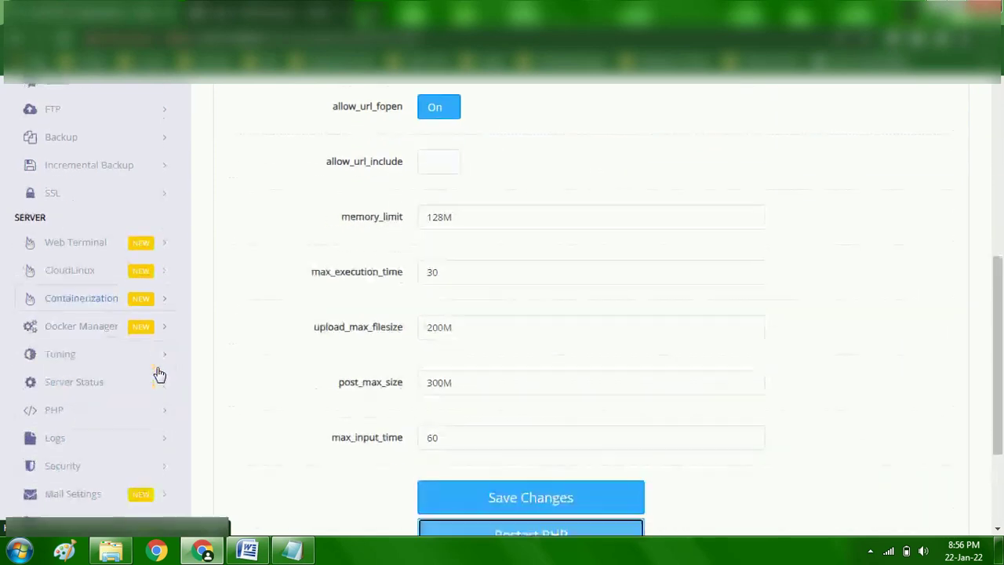
{"action": "scroll", "coordinate": [156, 374], "scroll_direction": "up", "scroll_amount": 2}
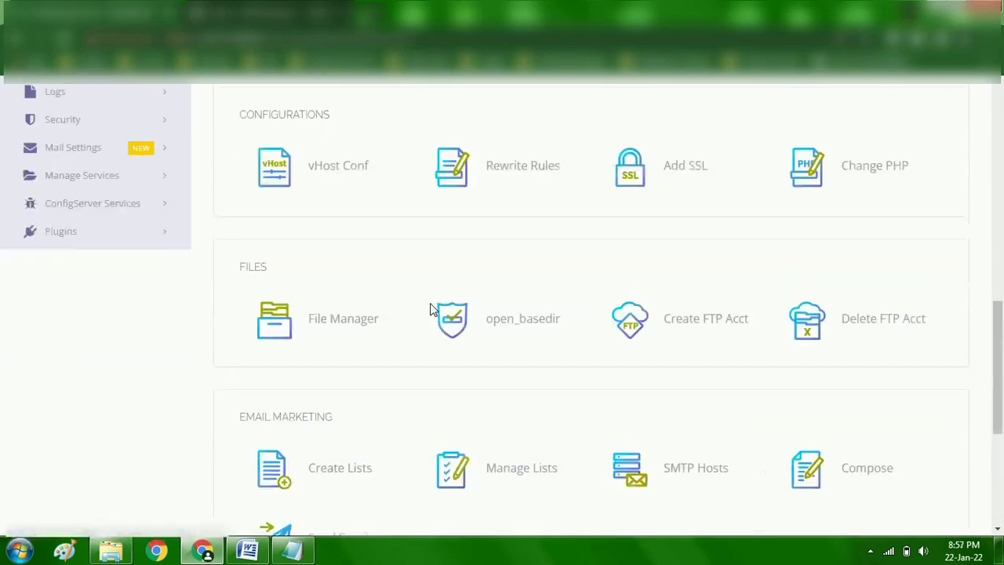
{"action": "scroll", "coordinate": [430, 309], "scroll_direction": "down", "scroll_amount": 4}
{"action": "scroll", "coordinate": [392, 287], "scroll_direction": "up", "scroll_amount": 2}
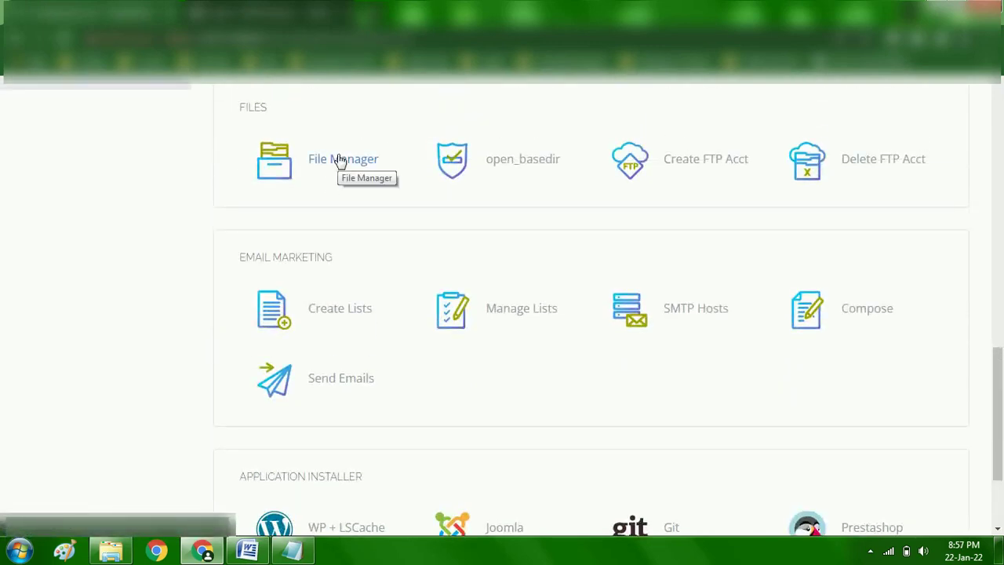
{"action": "left_click", "coordinate": [339, 159]}
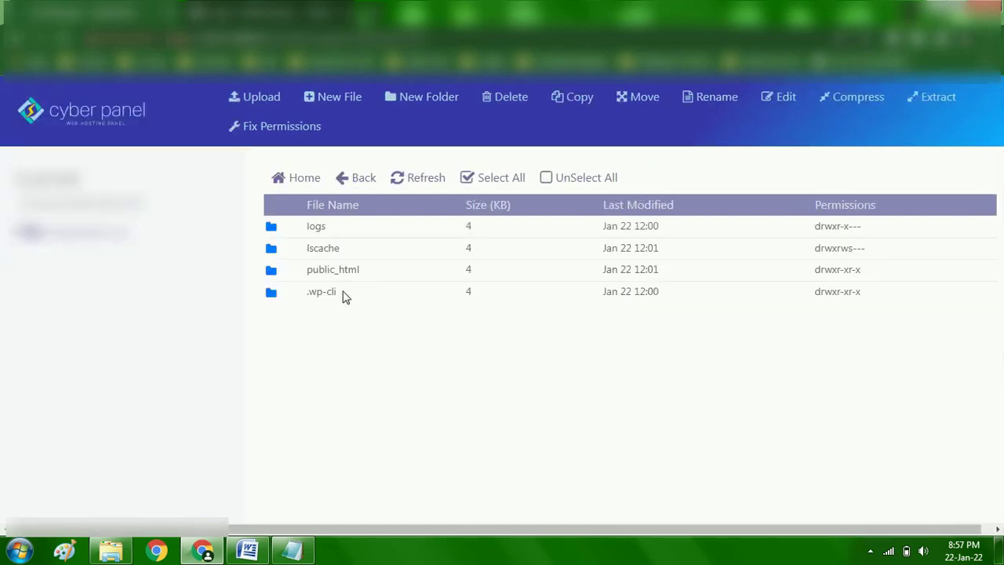
Step: Open the wp-content folder inside public_html in the File Manager
{"action": "double_click", "coordinate": [335, 271]}
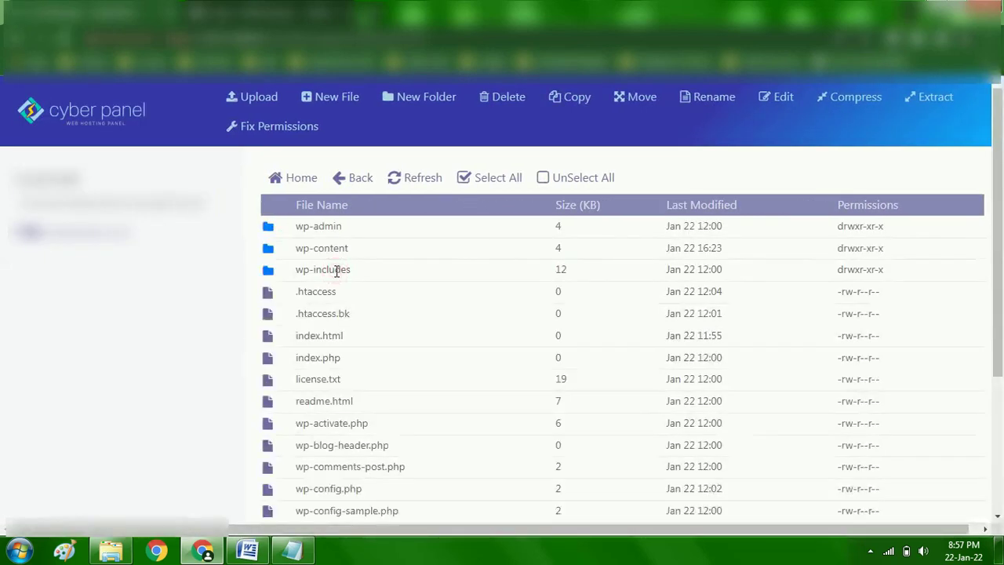
{"action": "left_click", "coordinate": [337, 225]}
{"action": "double_click", "coordinate": [343, 247]}
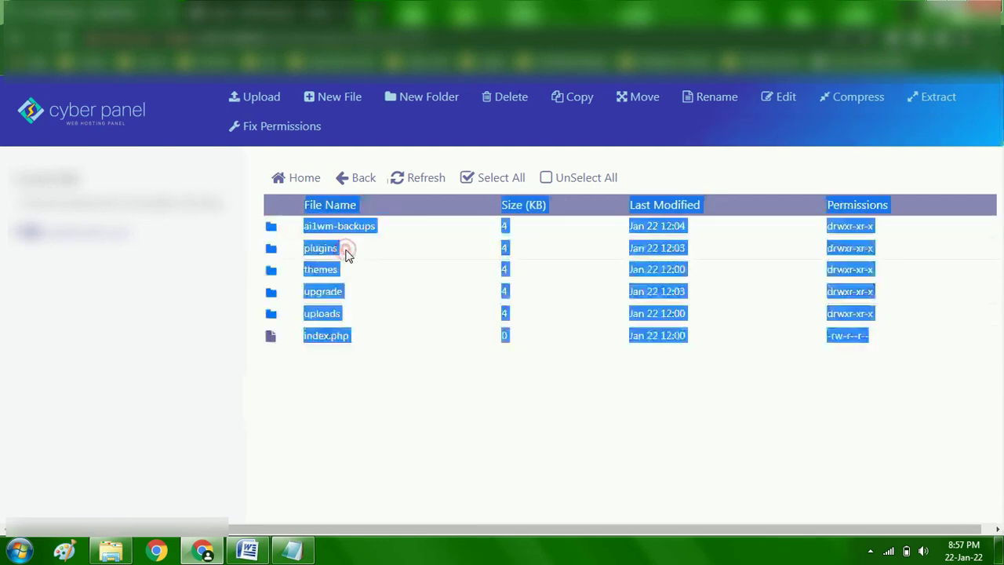
Step: Open the ai1wm-backups folder, view its file upload dialog, and close the dialog without uploading anything
{"action": "left_click", "coordinate": [374, 474]}
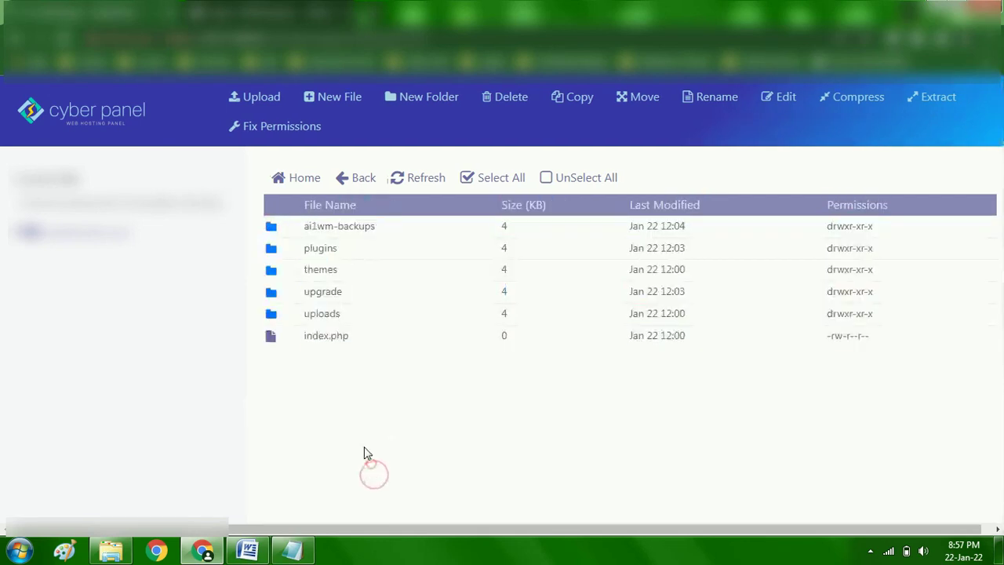
{"action": "double_click", "coordinate": [330, 228]}
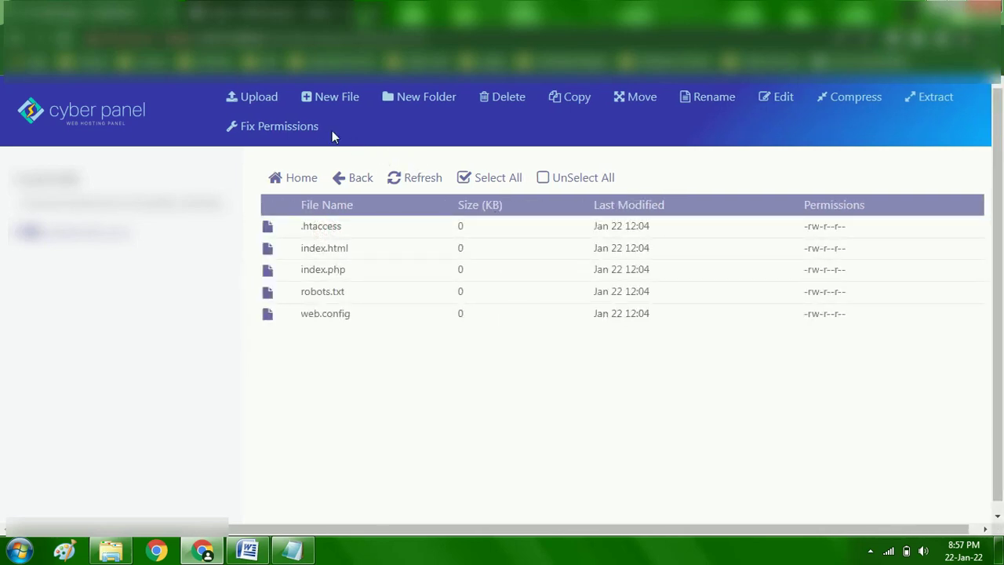
{"action": "left_click", "coordinate": [259, 98]}
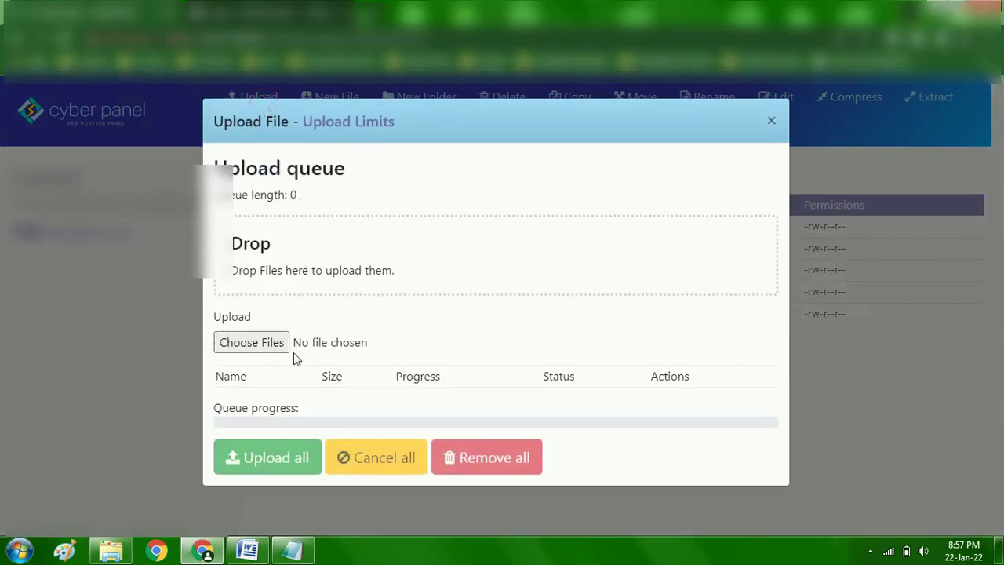
{"action": "left_click", "coordinate": [773, 122]}
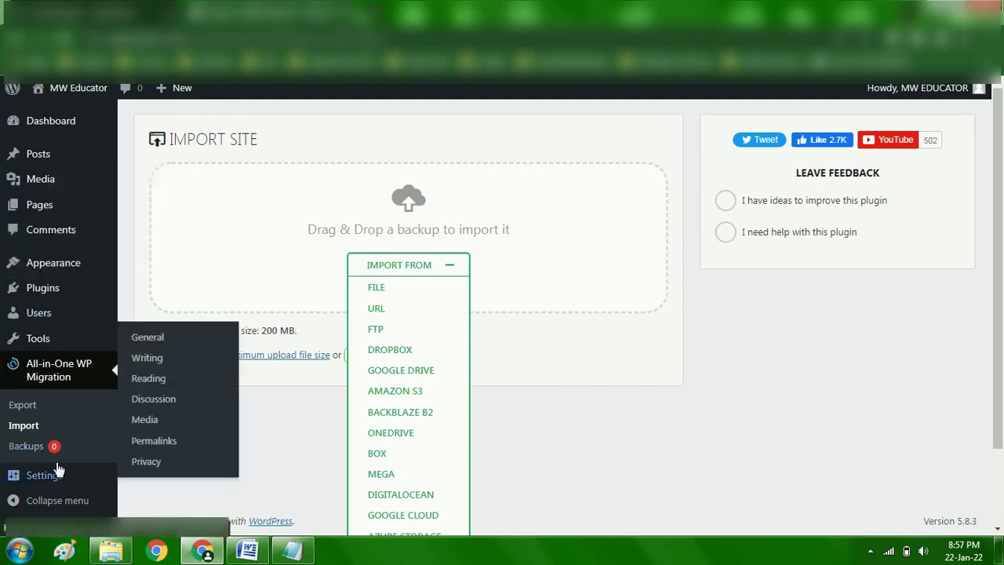
Step: Switch to the WordPress dashboard and deactivate the All-in-One WP Migration plugin in the installed plugins list
{"action": "mouse_move", "coordinate": [44, 294]}
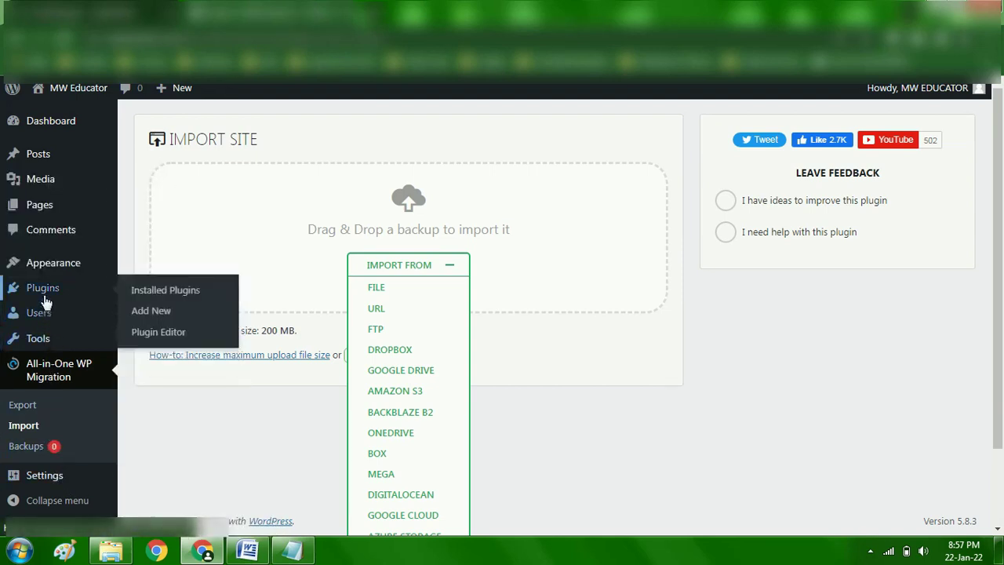
{"action": "left_click", "coordinate": [177, 301]}
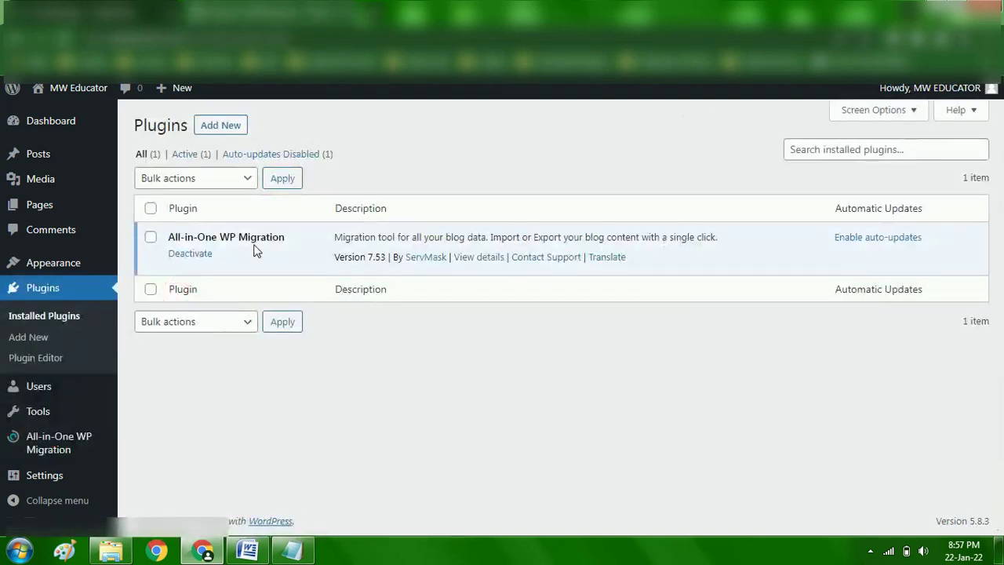
{"action": "left_click", "coordinate": [196, 255]}
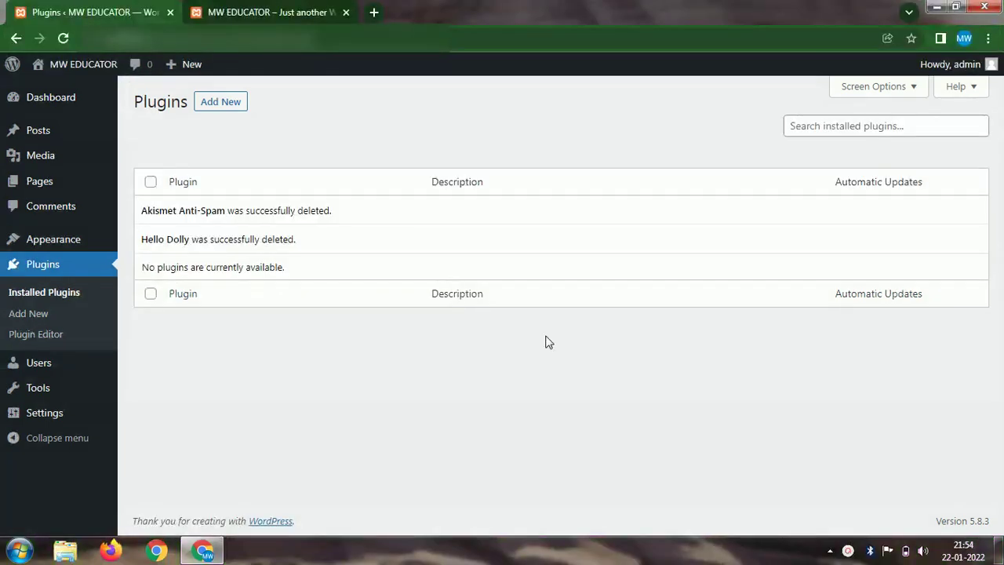
Step: Reload the local site's front page and look over its content before the backup is restored
{"action": "left_click", "coordinate": [277, 9]}
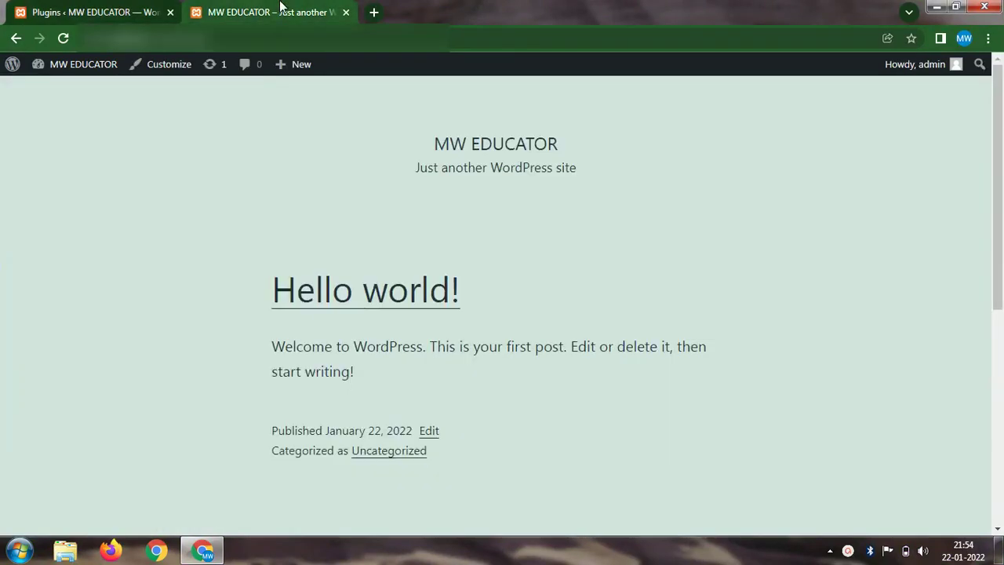
{"action": "left_click", "coordinate": [65, 38]}
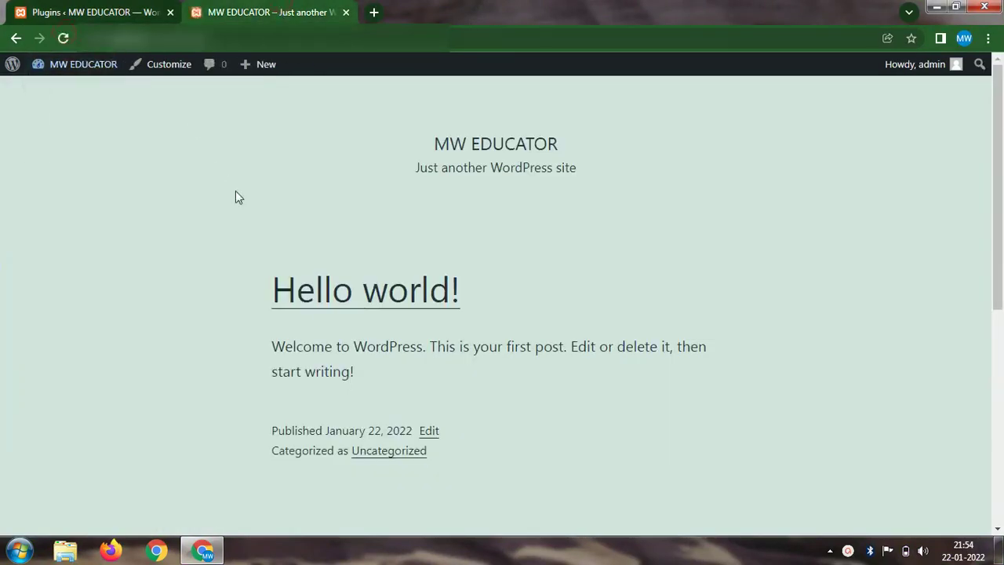
{"action": "scroll", "coordinate": [466, 273], "scroll_direction": "down", "scroll_amount": 4}
{"action": "scroll", "coordinate": [466, 272], "scroll_direction": "up", "scroll_amount": 3}
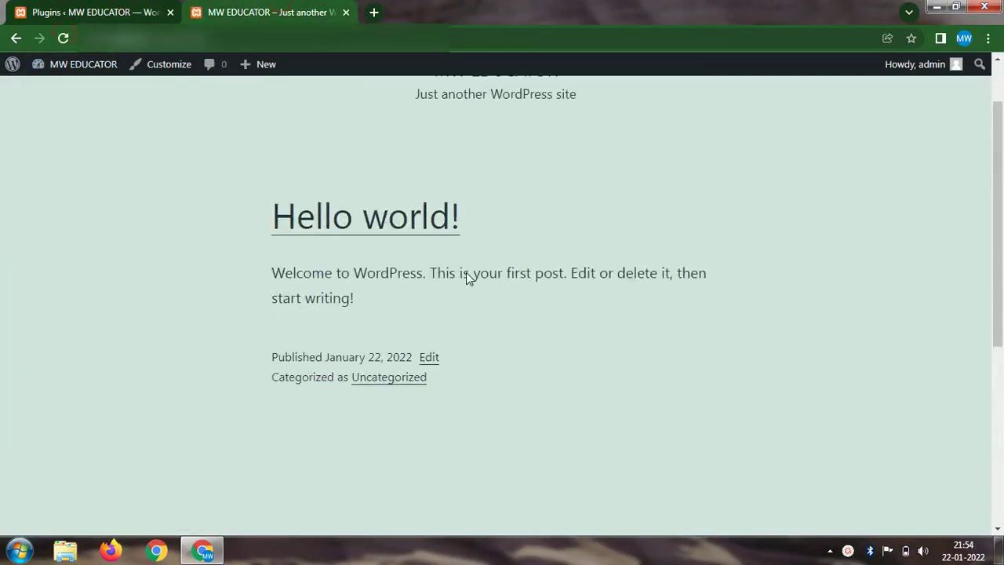
{"action": "scroll", "coordinate": [466, 272], "scroll_direction": "up", "scroll_amount": 1}
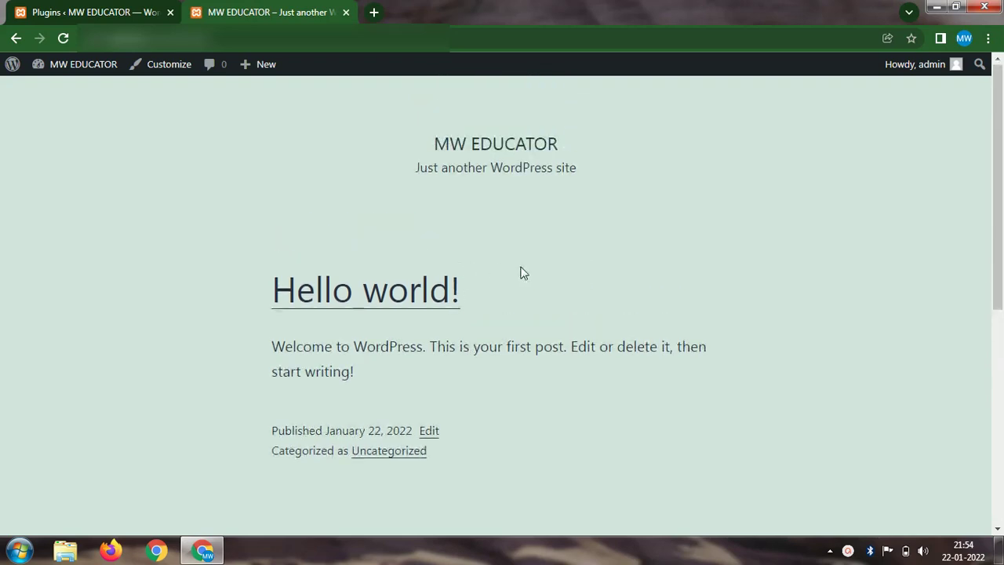
{"action": "scroll", "coordinate": [517, 270], "scroll_direction": "down", "scroll_amount": 2}
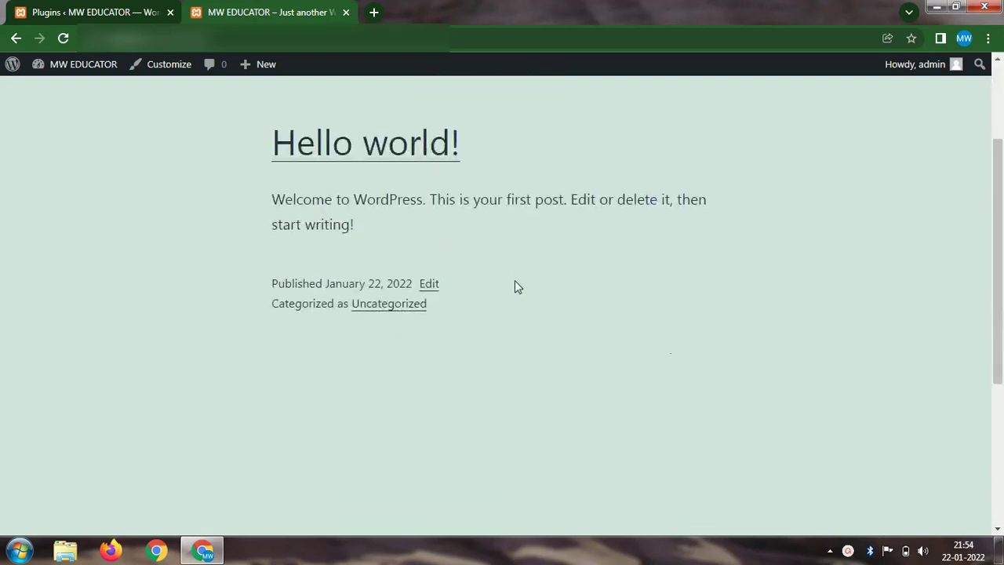
{"action": "scroll", "coordinate": [514, 280], "scroll_direction": "up", "scroll_amount": 2}
Step: Return to the WordPress plugins page and open the form for uploading a plugin in .zip format
{"action": "left_click", "coordinate": [130, 12]}
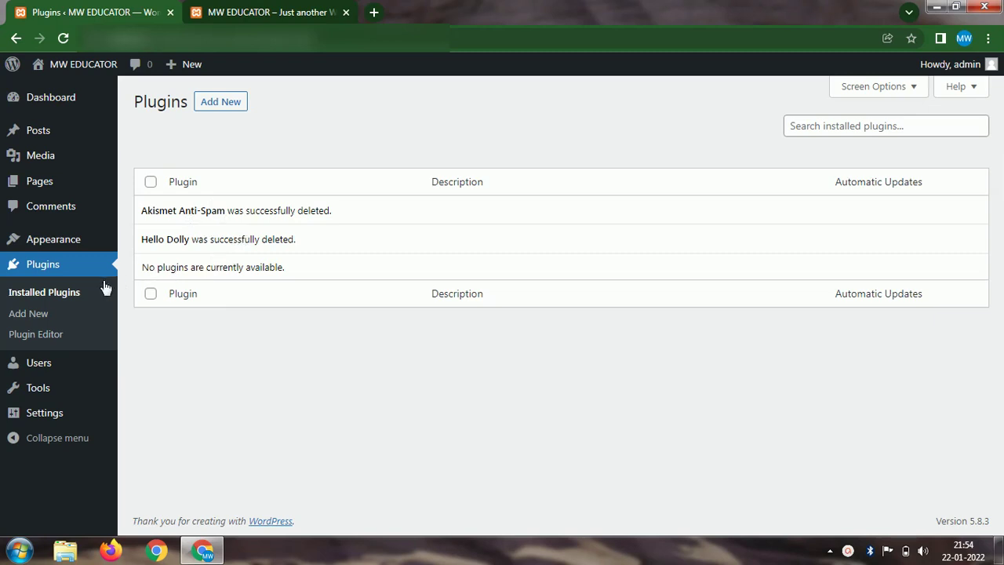
{"action": "left_click", "coordinate": [79, 293]}
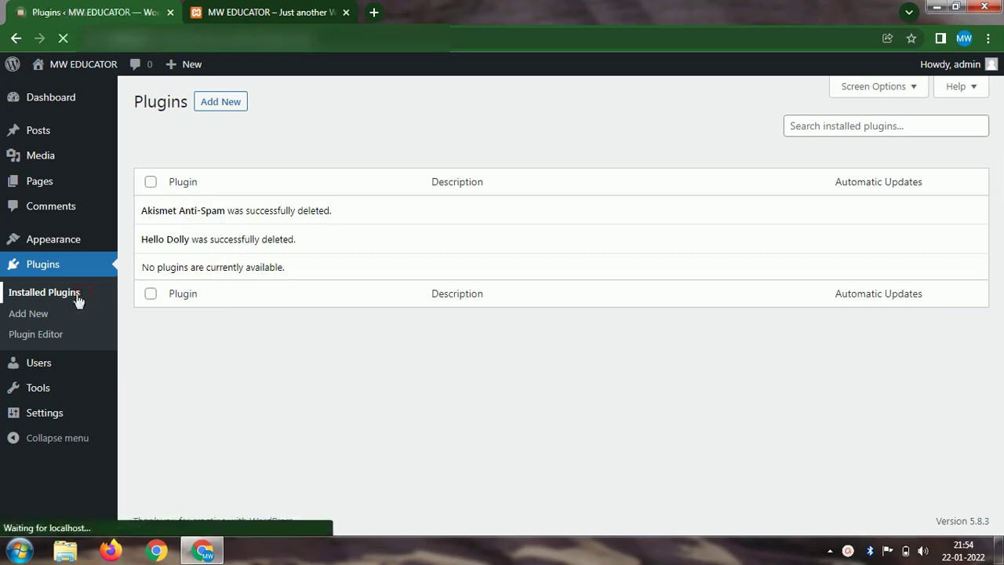
{"action": "left_click", "coordinate": [209, 104]}
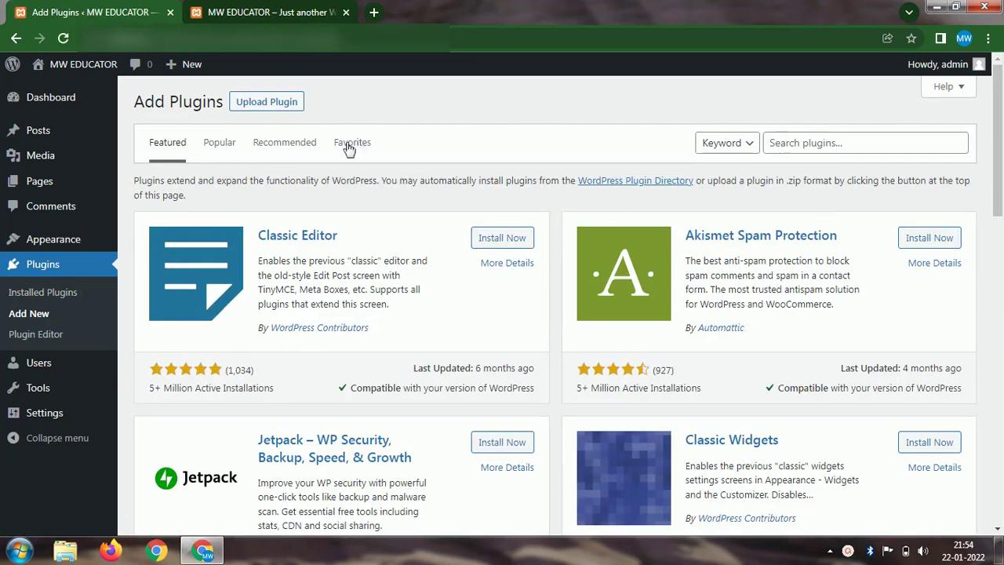
{"action": "left_click", "coordinate": [244, 103]}
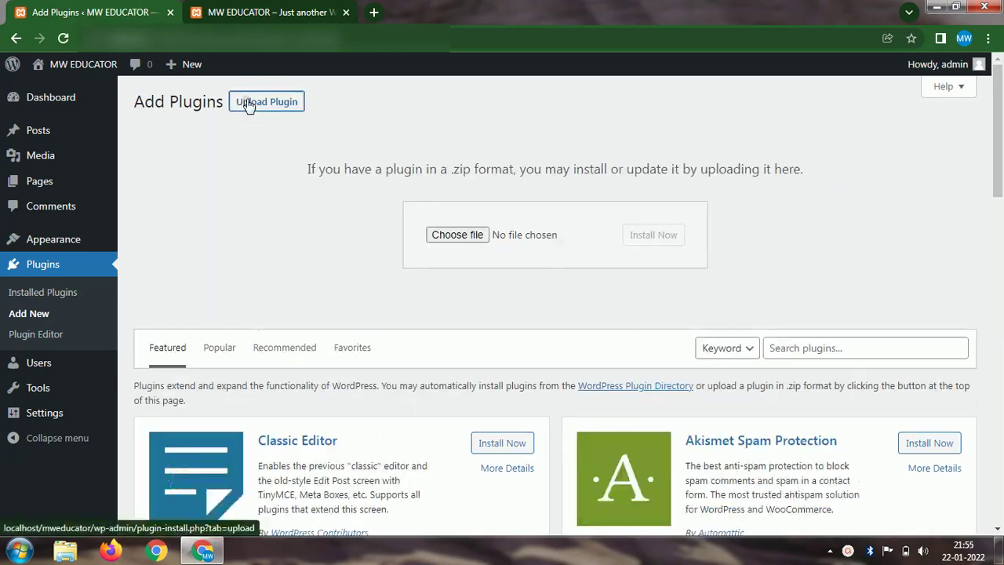
Step: Install the plugin from Premium-all-in-one-wp-migration.6.50.zip on New Volume (E:) and activate it
{"action": "left_click", "coordinate": [447, 235]}
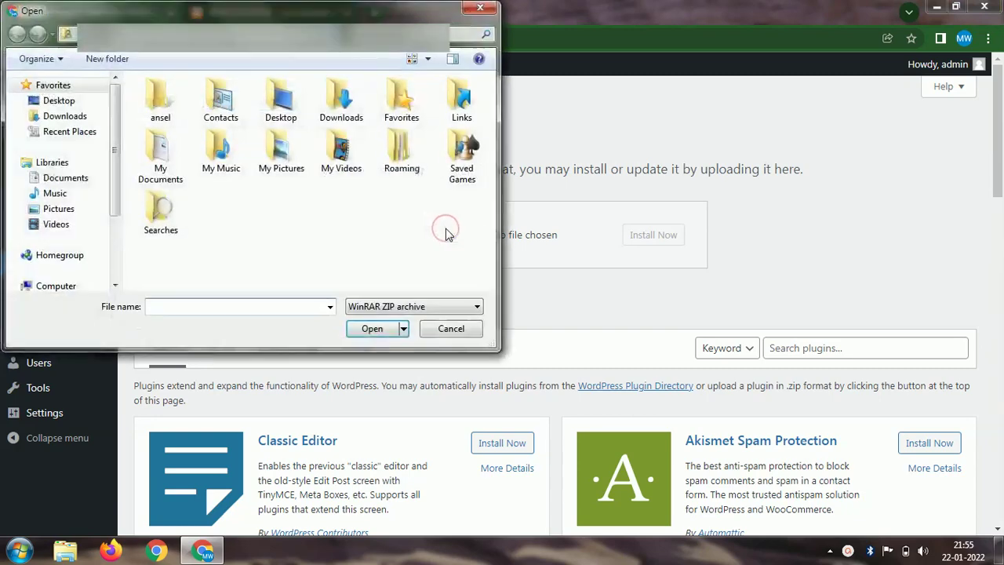
{"action": "left_click", "coordinate": [116, 270]}
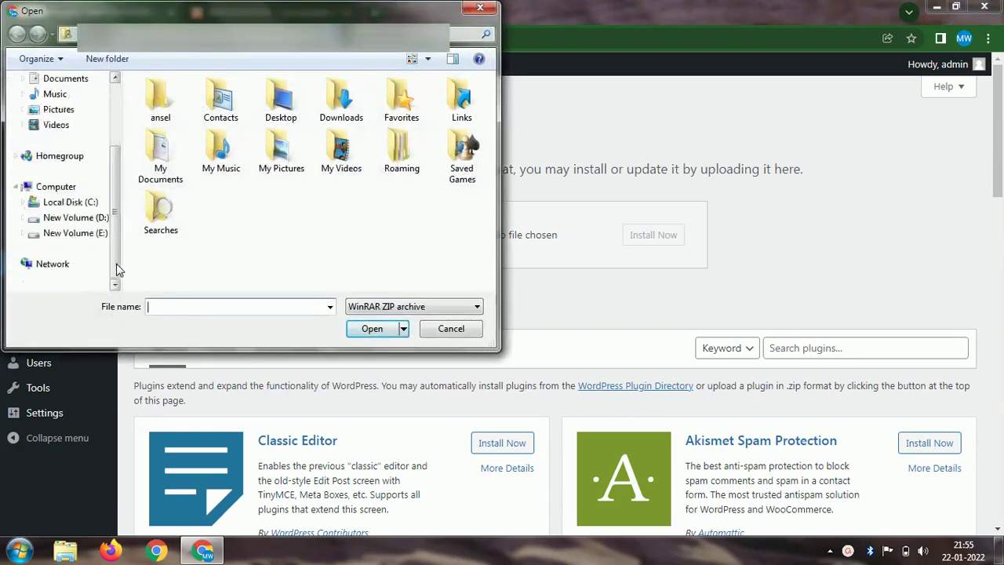
{"action": "left_click", "coordinate": [83, 233]}
{"action": "left_click", "coordinate": [218, 241]}
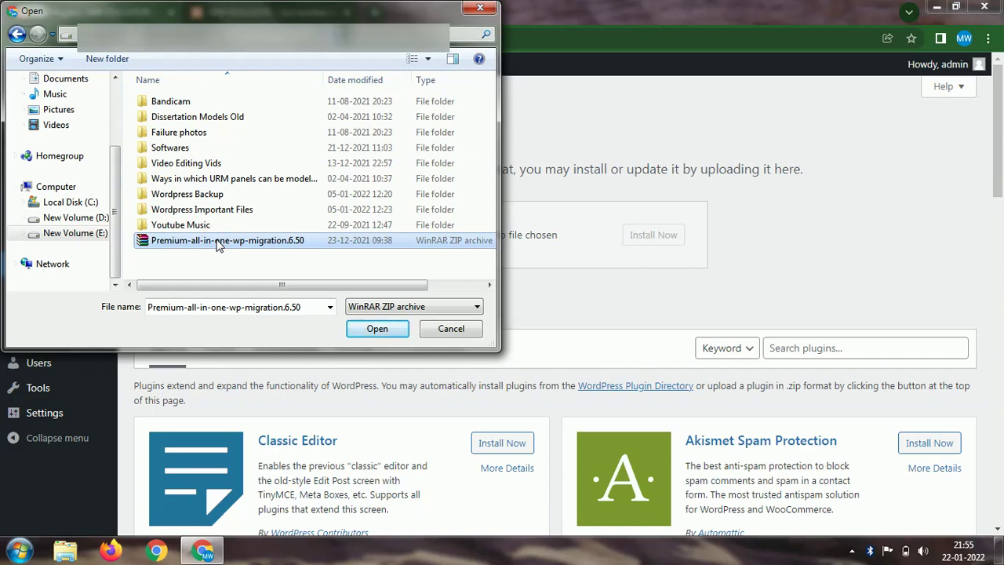
{"action": "left_click", "coordinate": [361, 331]}
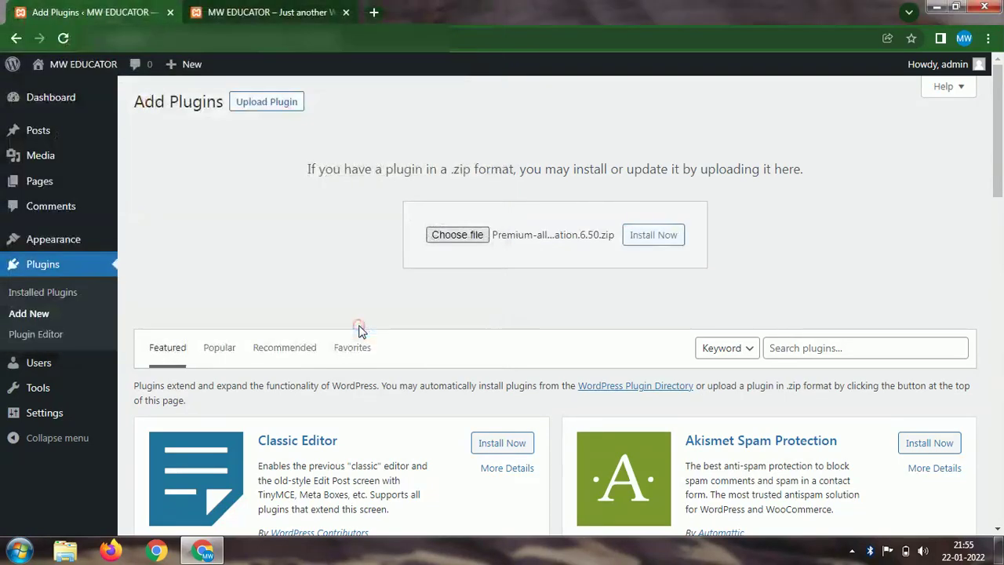
{"action": "left_click", "coordinate": [644, 236]}
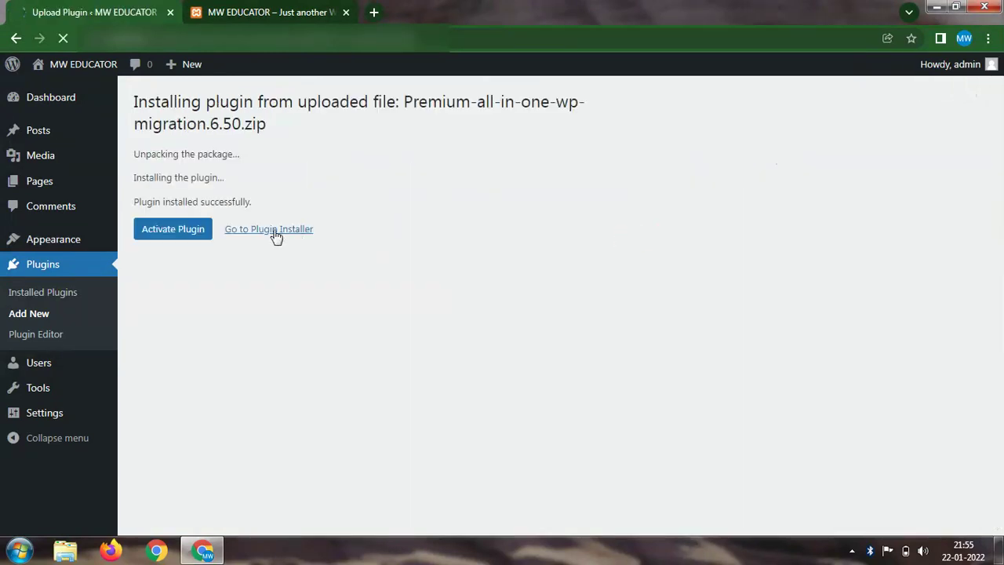
{"action": "left_click", "coordinate": [189, 238]}
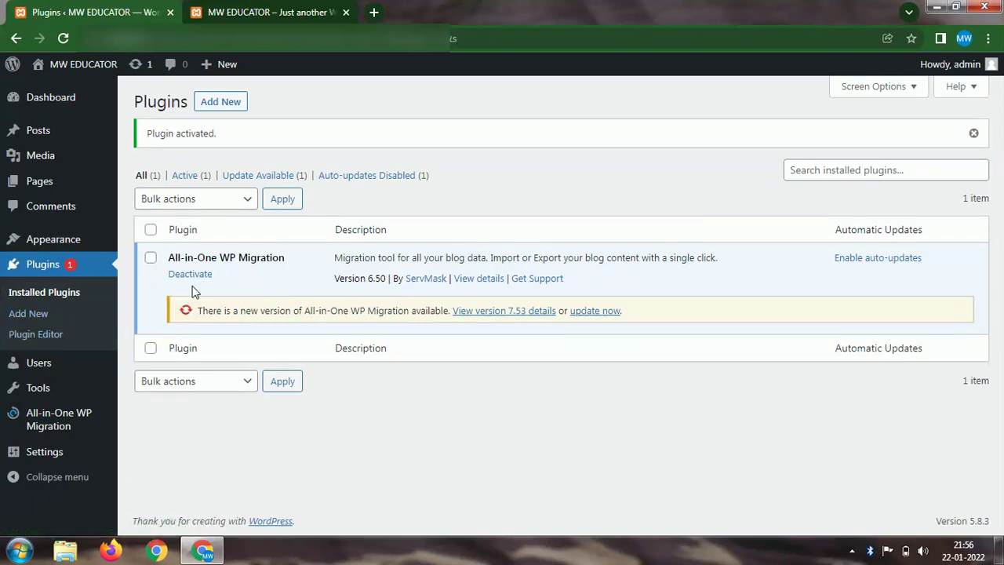
Step: Open the Backups page of All-in-One WP Migration
{"action": "mouse_move", "coordinate": [81, 413]}
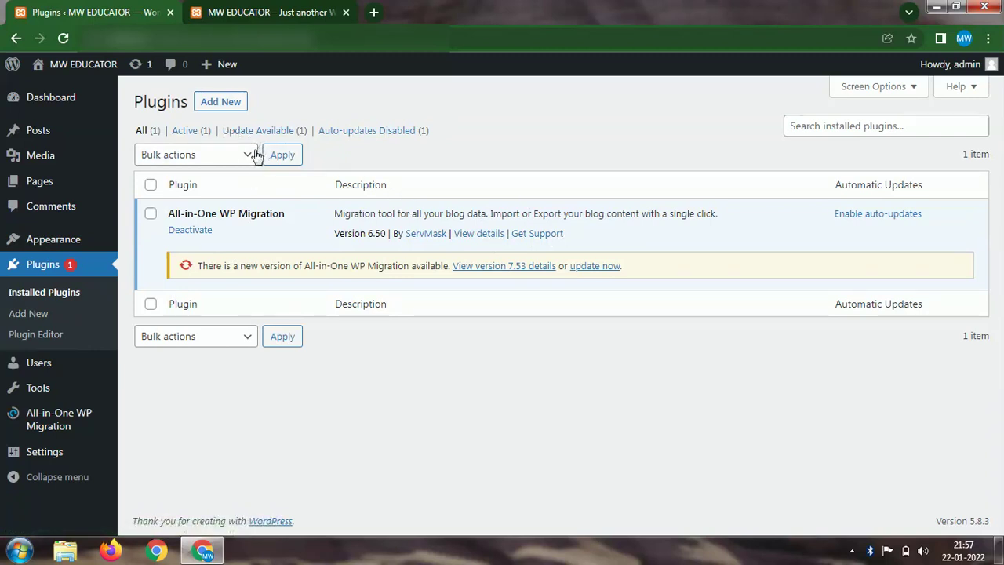
{"action": "mouse_move", "coordinate": [101, 388]}
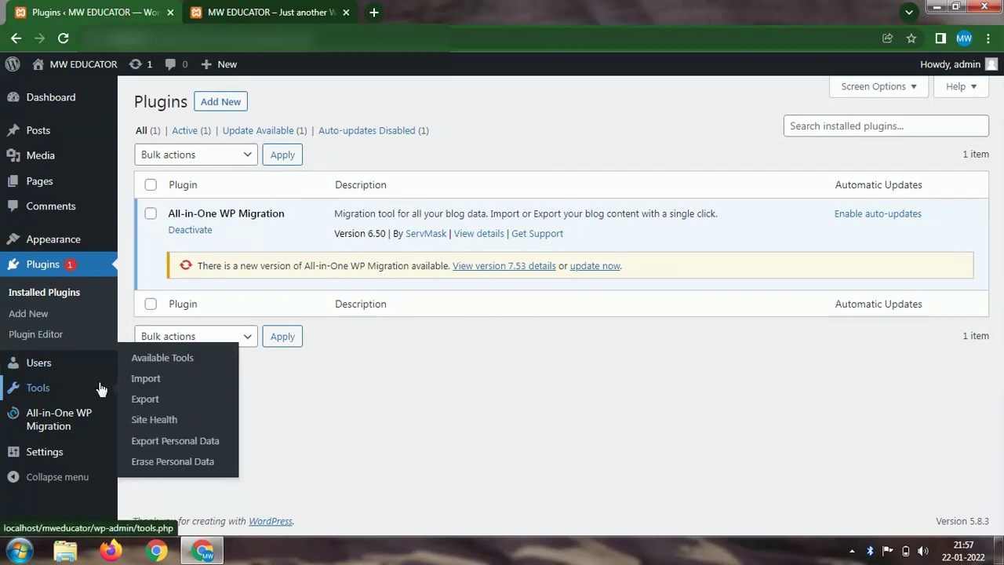
{"action": "mouse_move", "coordinate": [90, 410]}
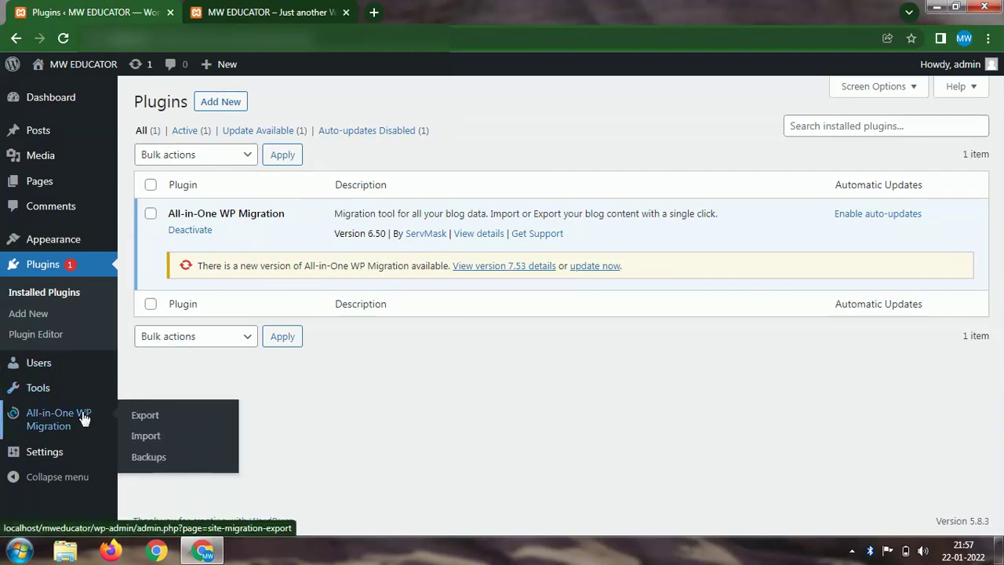
{"action": "left_click", "coordinate": [149, 457]}
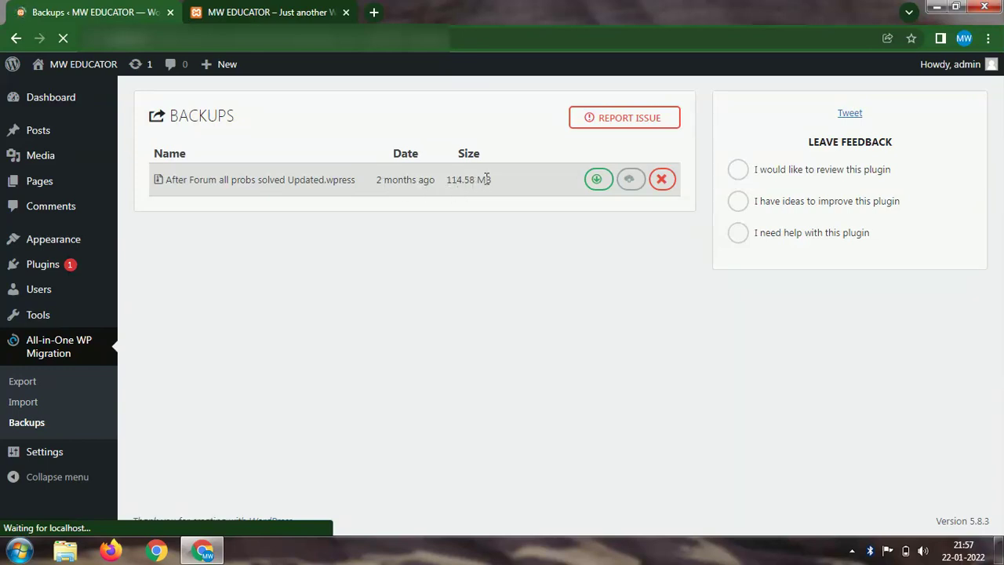
Step: Reload the site's front page again and check its current content
{"action": "left_click", "coordinate": [320, 12]}
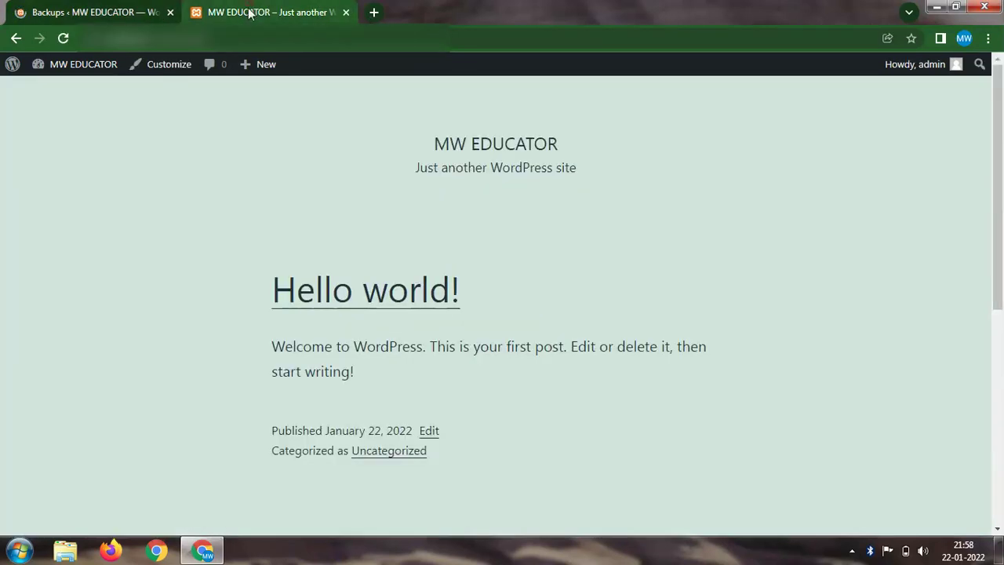
{"action": "left_click", "coordinate": [68, 39]}
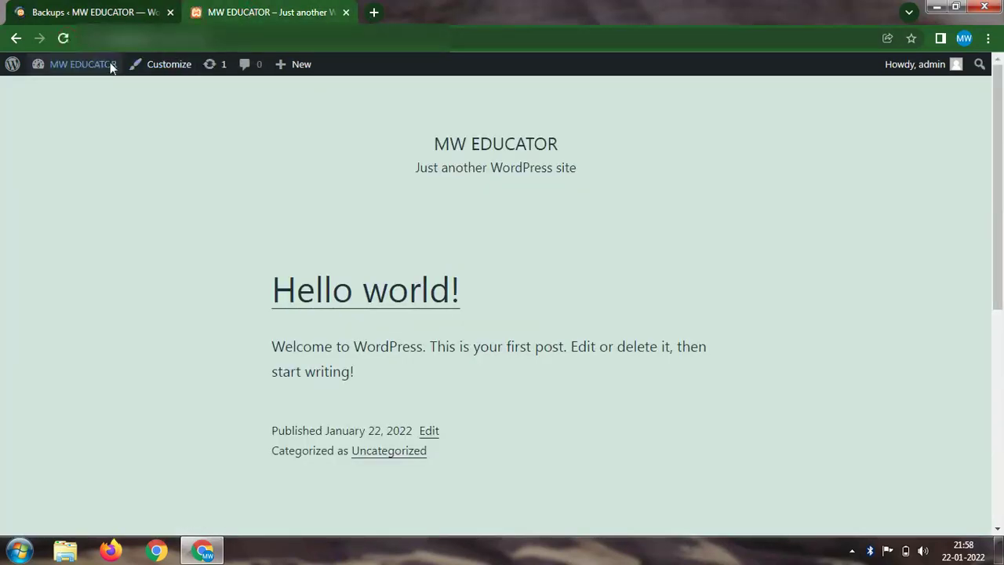
{"action": "scroll", "coordinate": [495, 340], "scroll_direction": "down", "scroll_amount": 1}
{"action": "scroll", "coordinate": [494, 340], "scroll_direction": "down", "scroll_amount": 1}
{"action": "scroll", "coordinate": [494, 333], "scroll_direction": "up", "scroll_amount": 2}
Step: Restore the backup "After Forum all probs solved Updated.wpress", accepting the overwrite of existing data, and close the completion message
{"action": "left_click", "coordinate": [99, 12]}
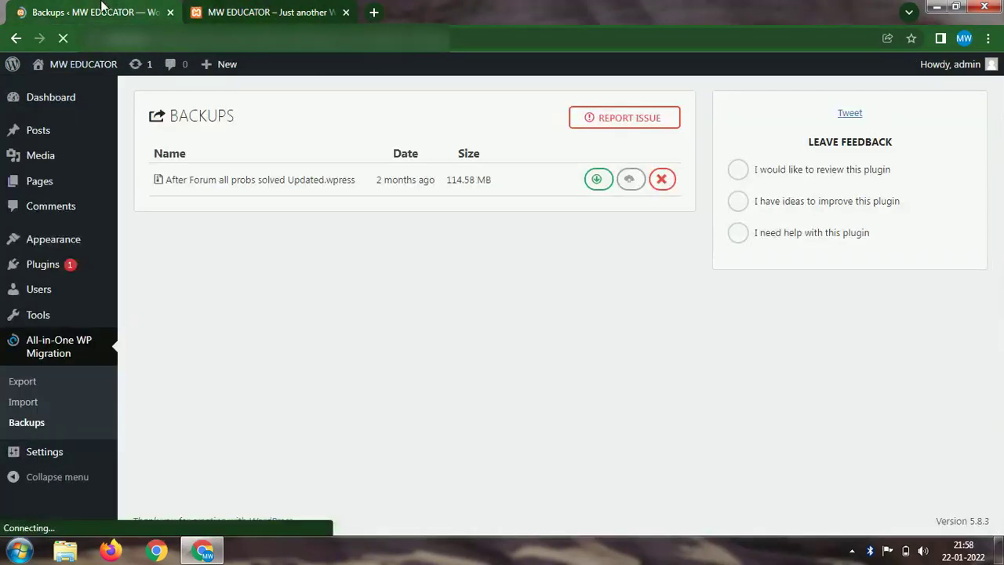
{"action": "left_click", "coordinate": [618, 180]}
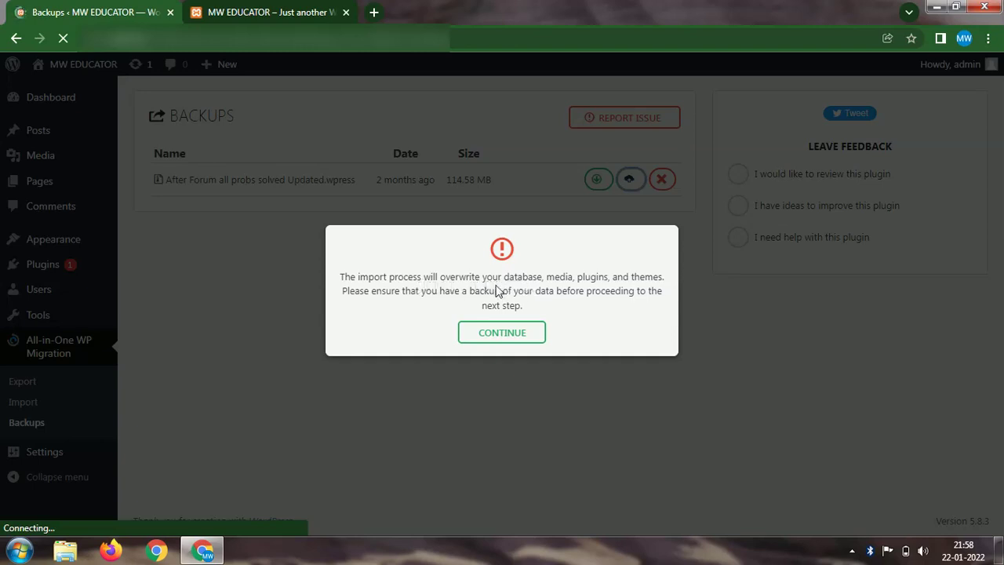
{"action": "left_click", "coordinate": [520, 332]}
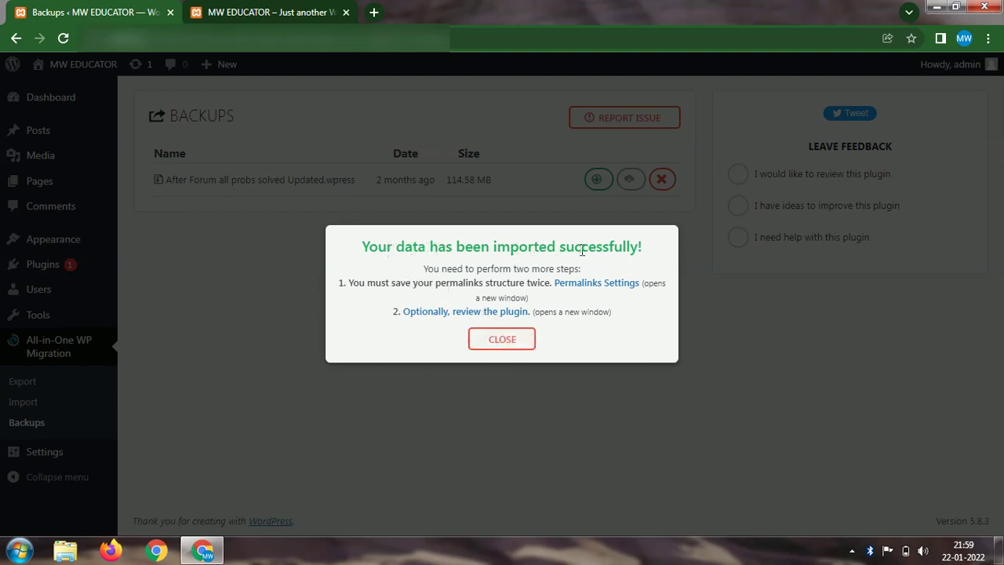
{"action": "left_click", "coordinate": [525, 343]}
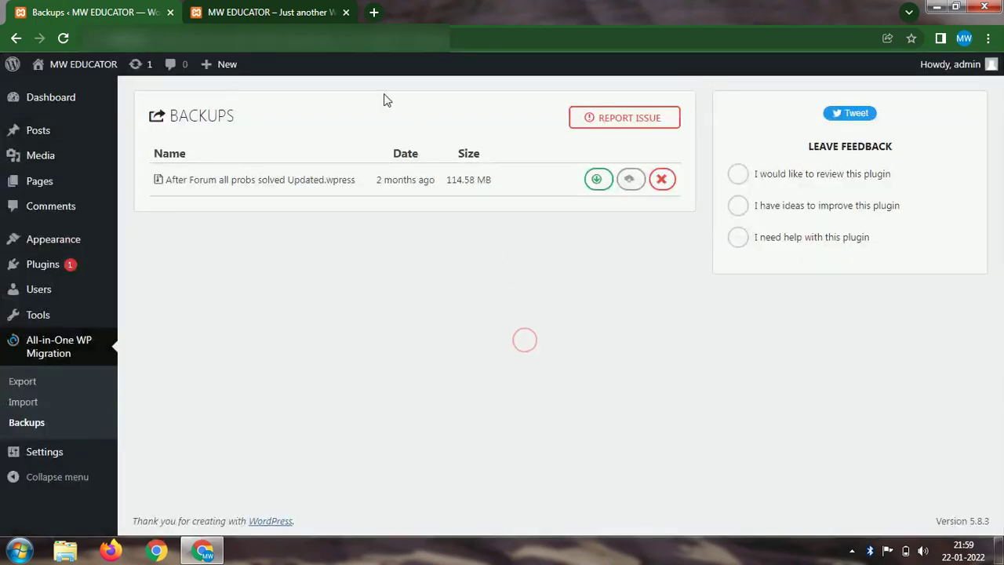
Step: Reload the site's front page and look over the restored content
{"action": "left_click", "coordinate": [294, 15]}
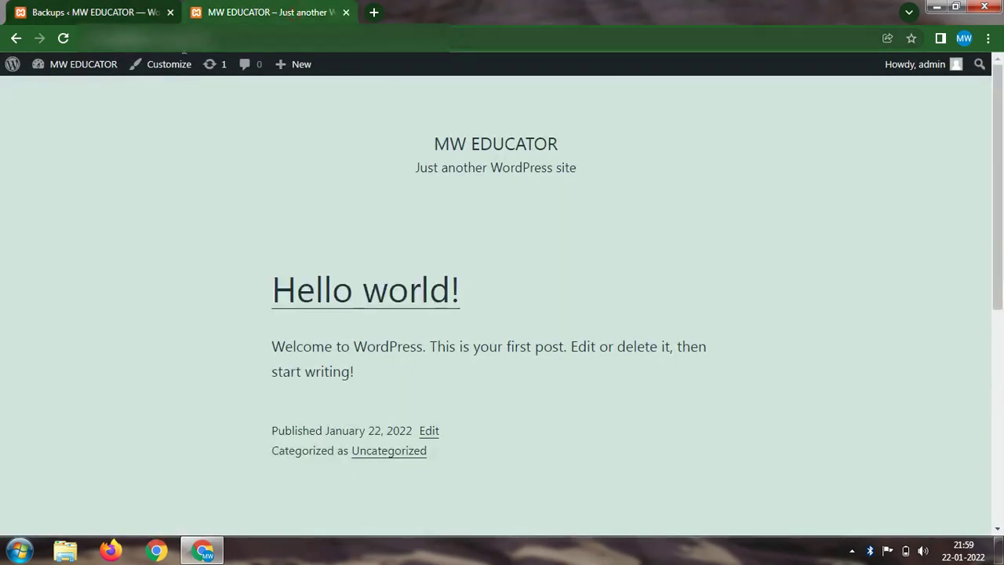
{"action": "left_click", "coordinate": [63, 39]}
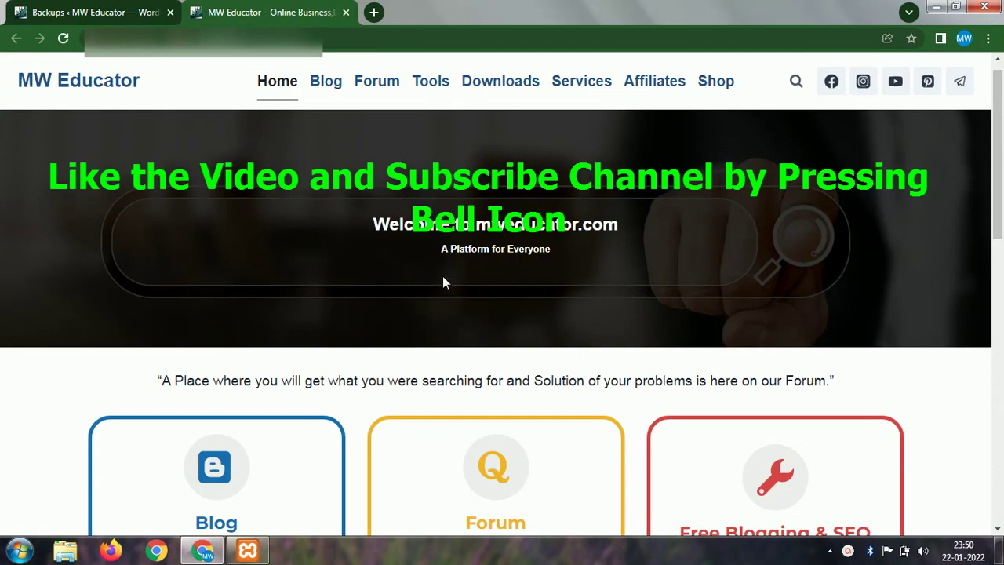
{"action": "scroll", "coordinate": [443, 276], "scroll_direction": "down", "scroll_amount": 3}
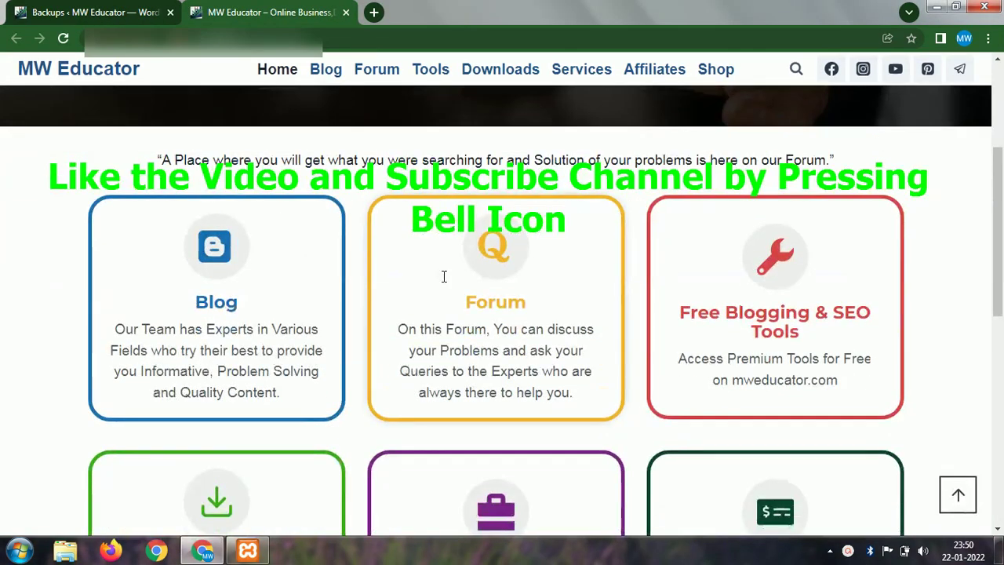
Step: Check the rest of the restored front page, including the latest blog posts, and look over the site's Blog page
{"action": "scroll", "coordinate": [443, 276], "scroll_direction": "down", "scroll_amount": 7}
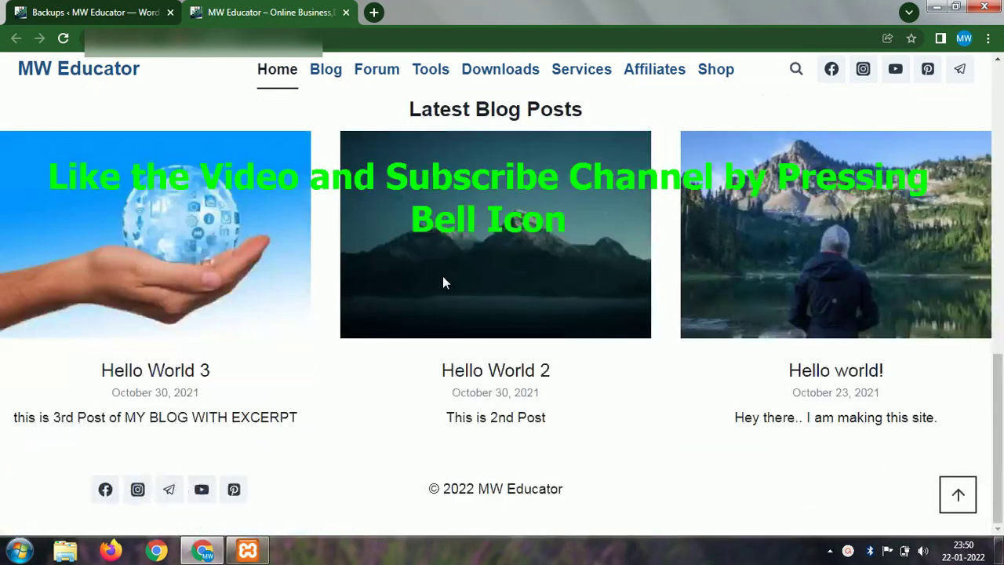
{"action": "scroll", "coordinate": [442, 275], "scroll_direction": "up", "scroll_amount": 10}
{"action": "left_click", "coordinate": [331, 97]}
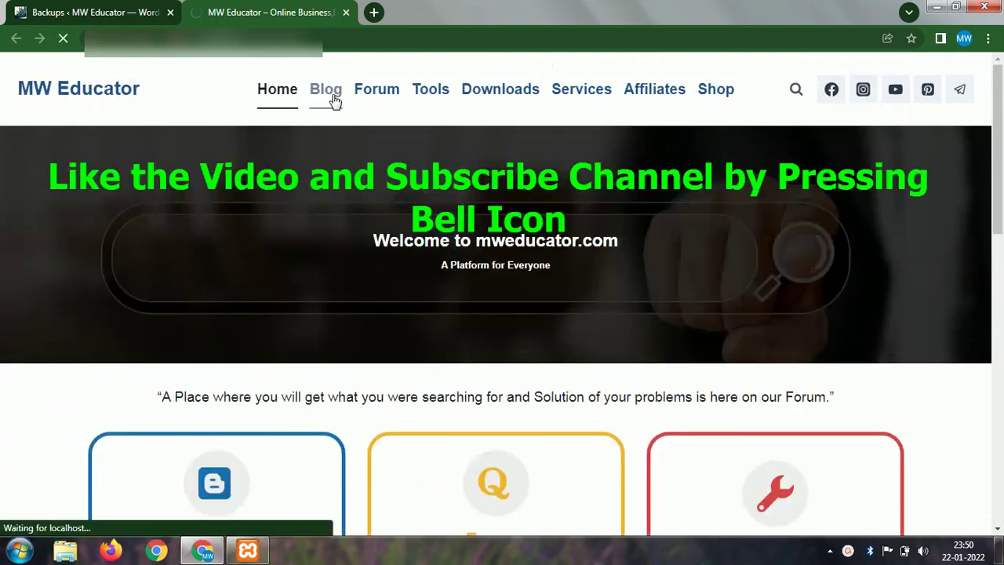
{"action": "scroll", "coordinate": [440, 262], "scroll_direction": "down", "scroll_amount": 5}
{"action": "scroll", "coordinate": [439, 262], "scroll_direction": "up", "scroll_amount": 5}
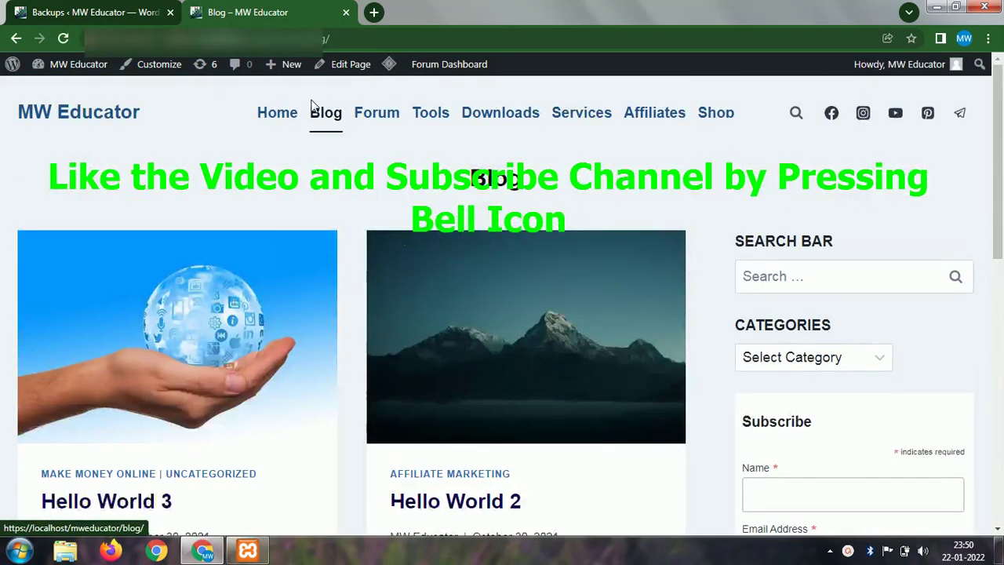
Step: Switch between the restored site's Home and Blog pages once more to check they load, ending on Home
{"action": "left_click", "coordinate": [274, 116]}
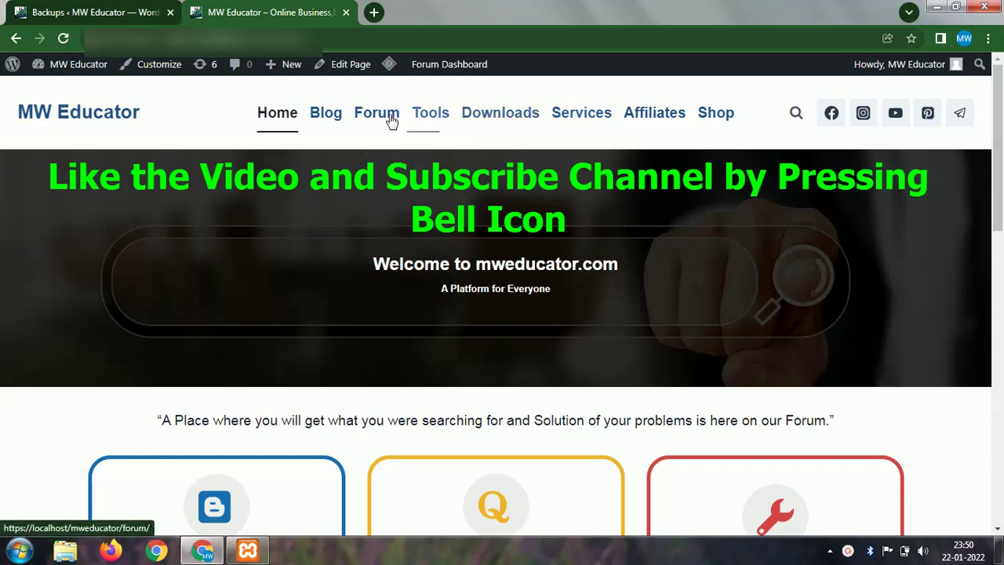
{"action": "left_click", "coordinate": [361, 115]}
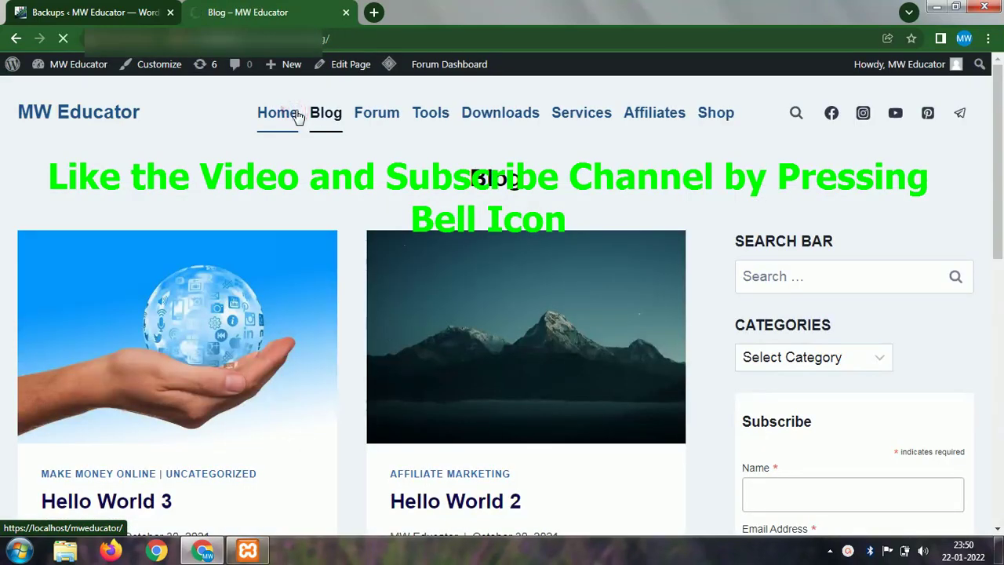
{"action": "left_click", "coordinate": [295, 115]}
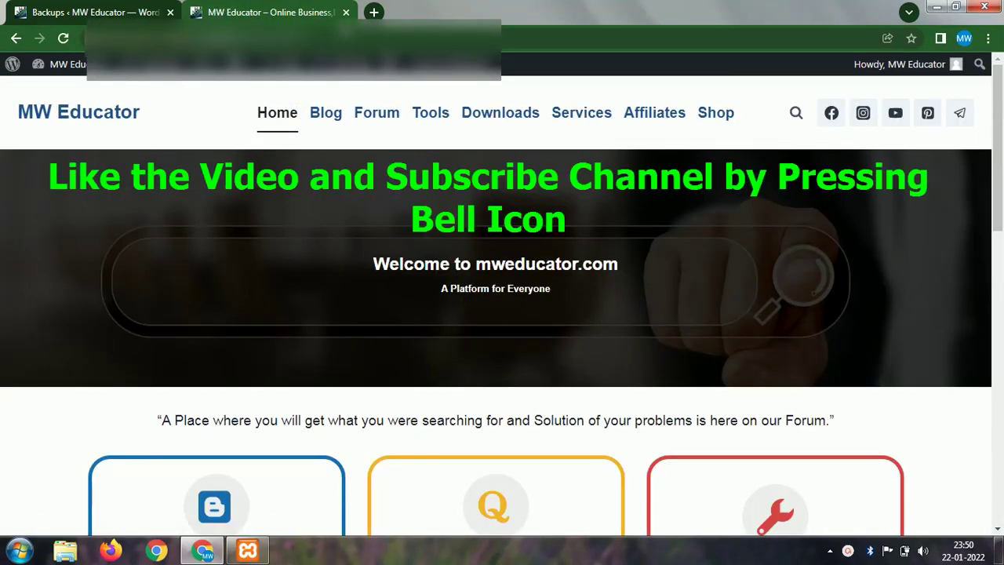